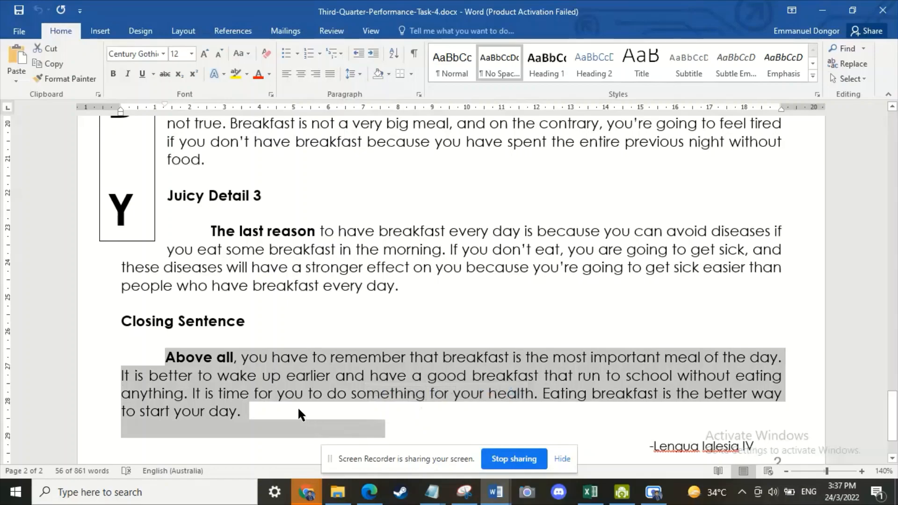
# Step: Review the hamburger/power organizer under Step 2, its list of paragraph parts, and the Step 3 and Step 4 instructions
pyautogui.click(297, 406)
pyautogui.scroll(20, 359, 395)
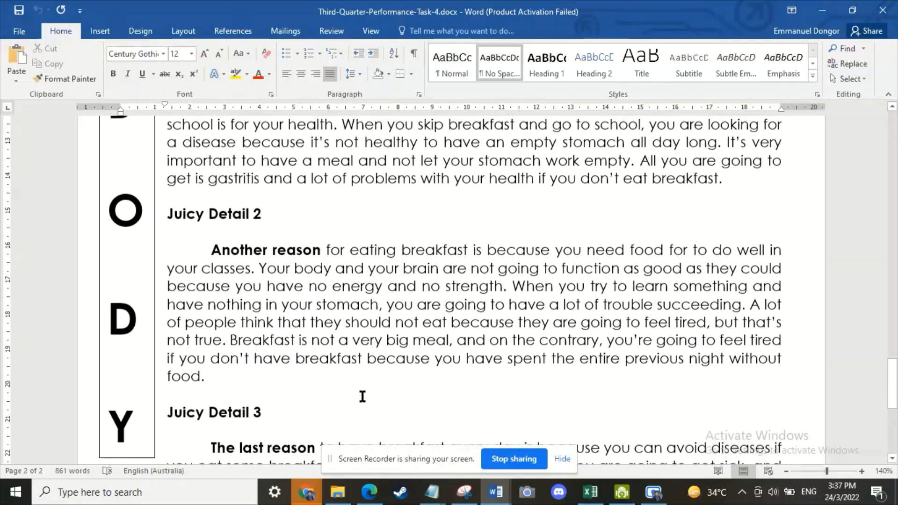
pyautogui.scroll(6, 359, 393)
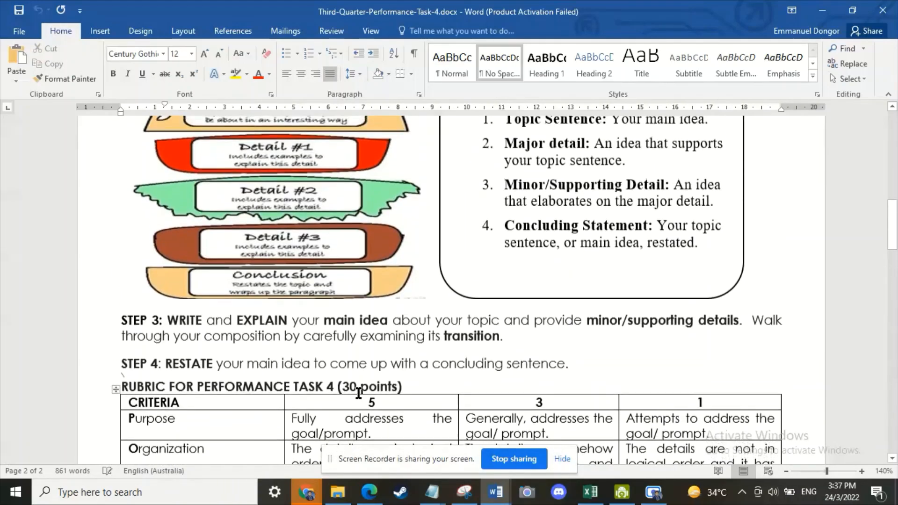
pyautogui.click(351, 381)
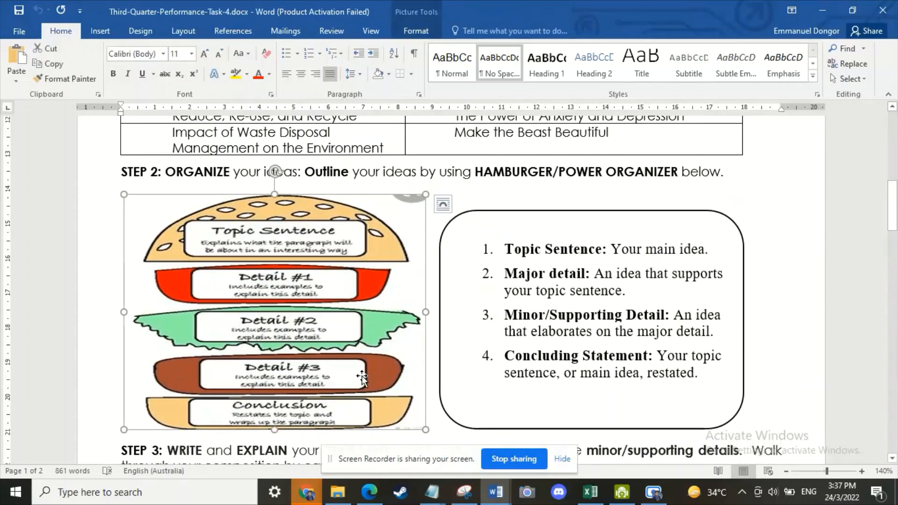
pyautogui.scroll(-3, 361, 377)
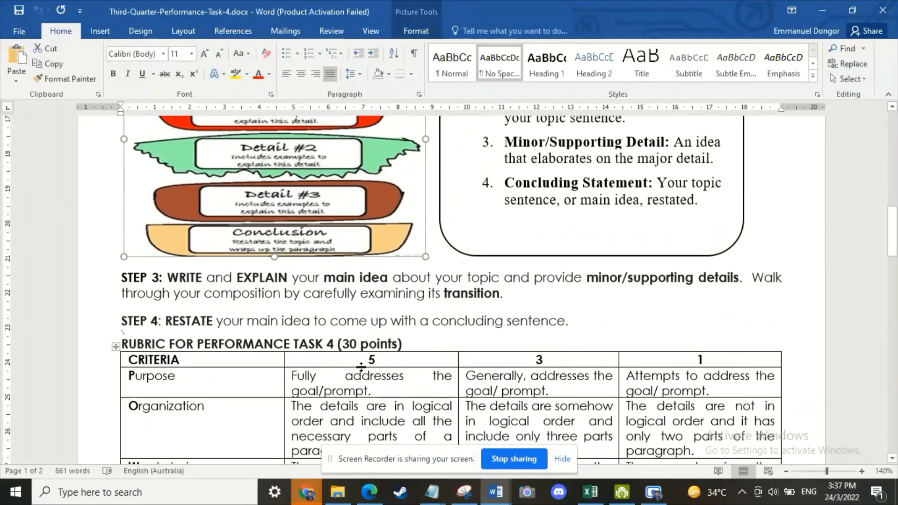
pyautogui.scroll(2, 357, 350)
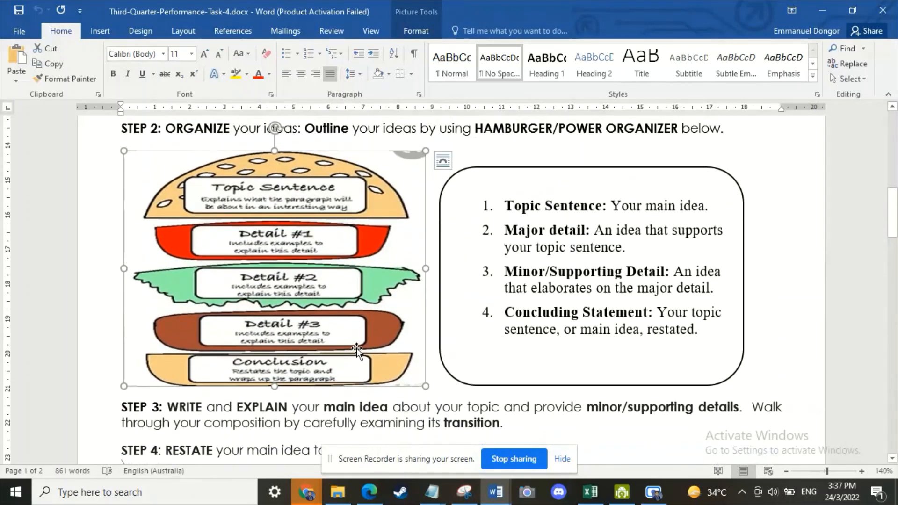
pyautogui.scroll(2, 382, 347)
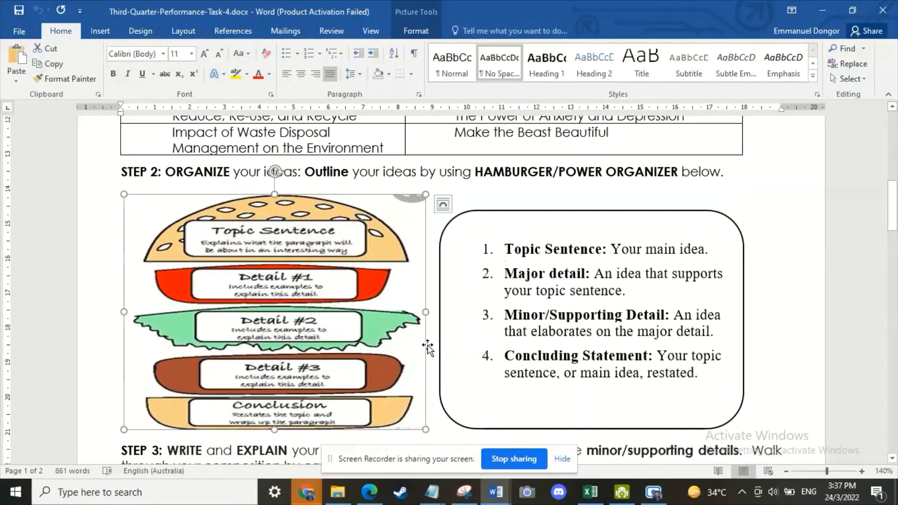
pyautogui.click(505, 339)
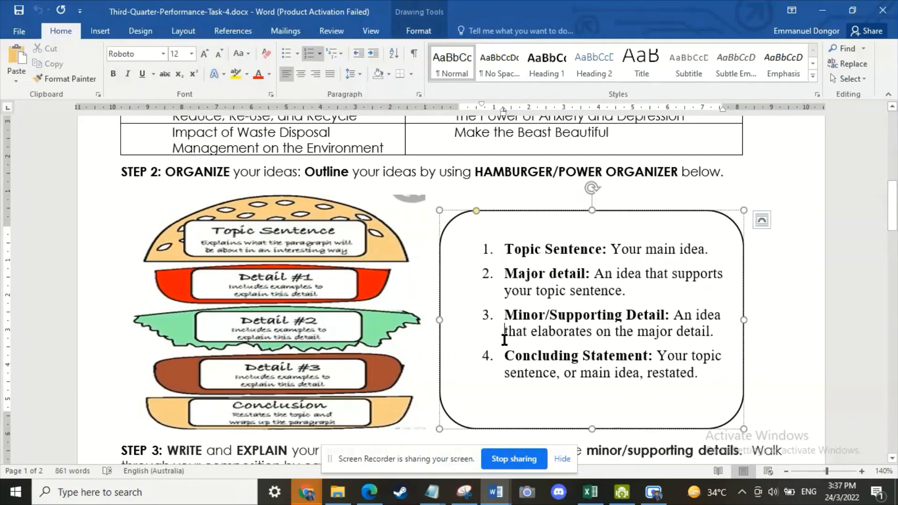
pyautogui.click(390, 338)
pyautogui.scroll(-1, 390, 338)
pyautogui.click(357, 423)
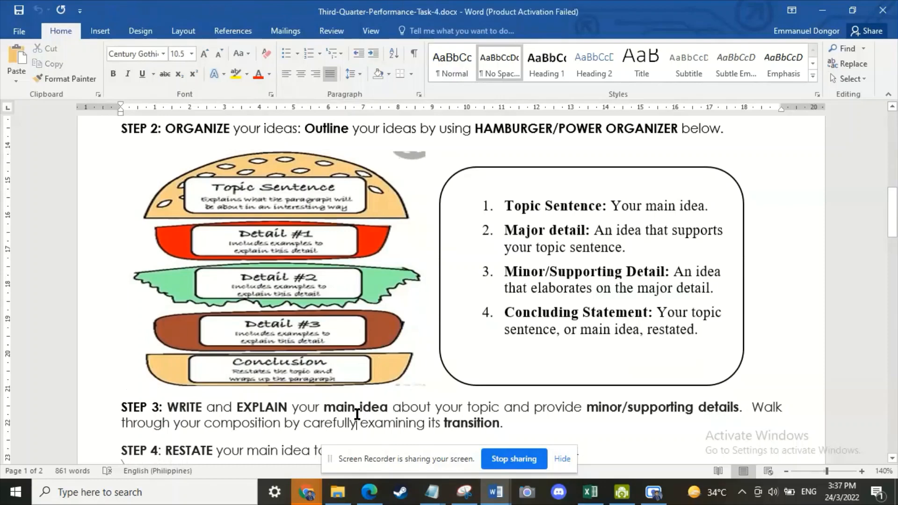
pyautogui.moveTo(895, 227); pyautogui.dragTo(895, 225)
pyautogui.click(343, 342)
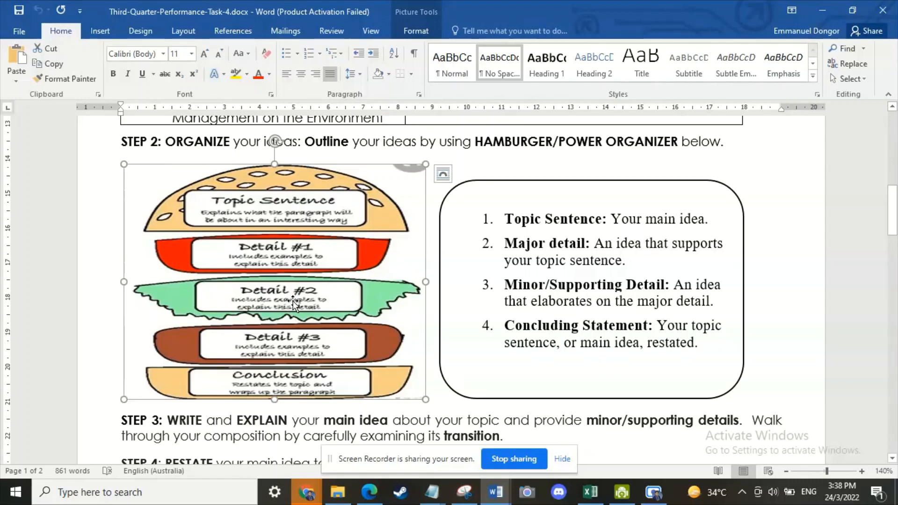
# Step: Examine Sample Performance Task 4 from its title and topic sentence through the juicy details to the closing sentence
pyautogui.moveTo(892, 213); pyautogui.dragTo(889, 358)
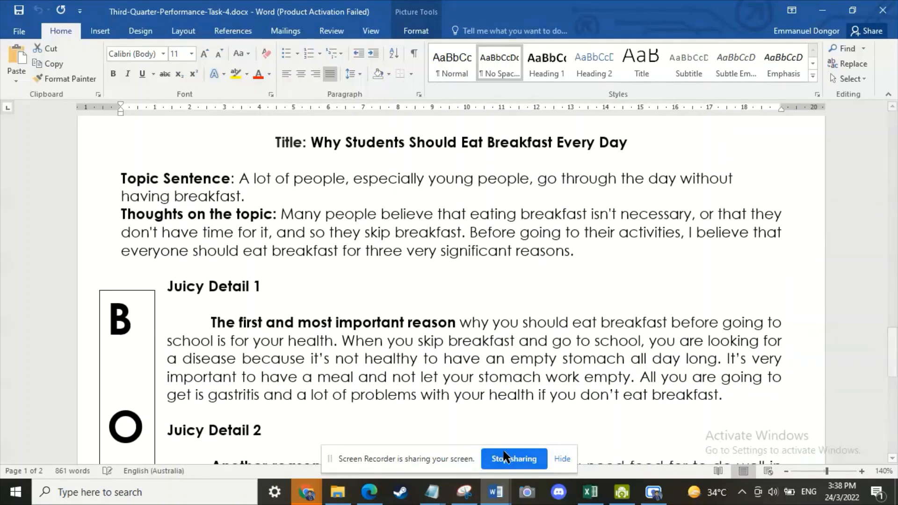
pyautogui.click(656, 291)
pyautogui.scroll(-7, 636, 318)
pyautogui.scroll(-3, 637, 319)
pyautogui.scroll(10, 637, 317)
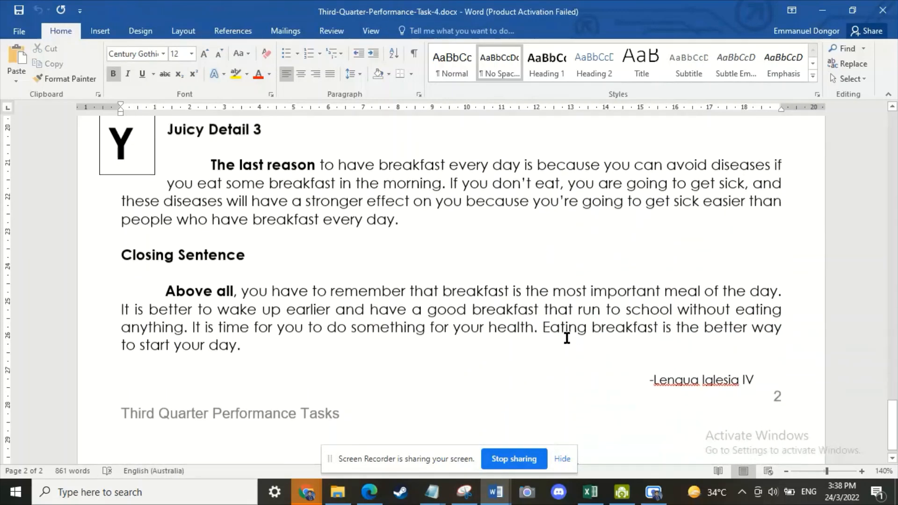
pyautogui.scroll(3, 567, 338)
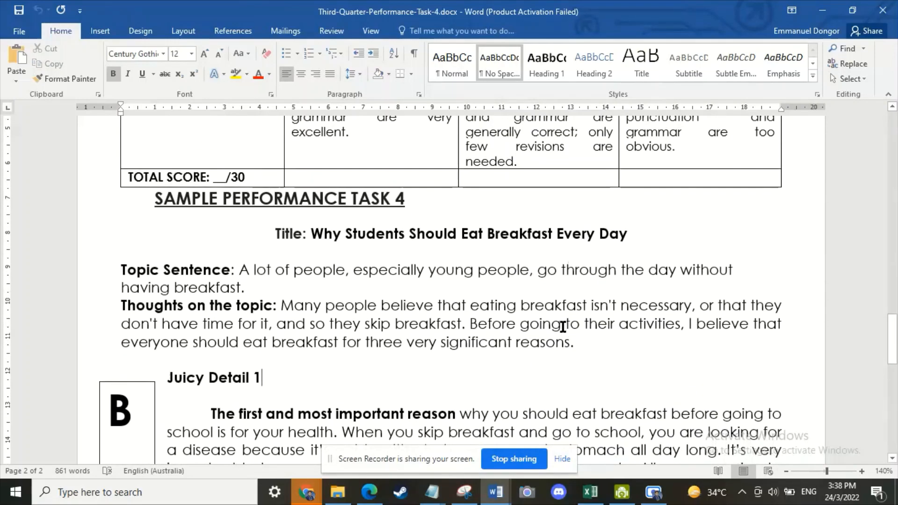
pyautogui.scroll(-1, 563, 327)
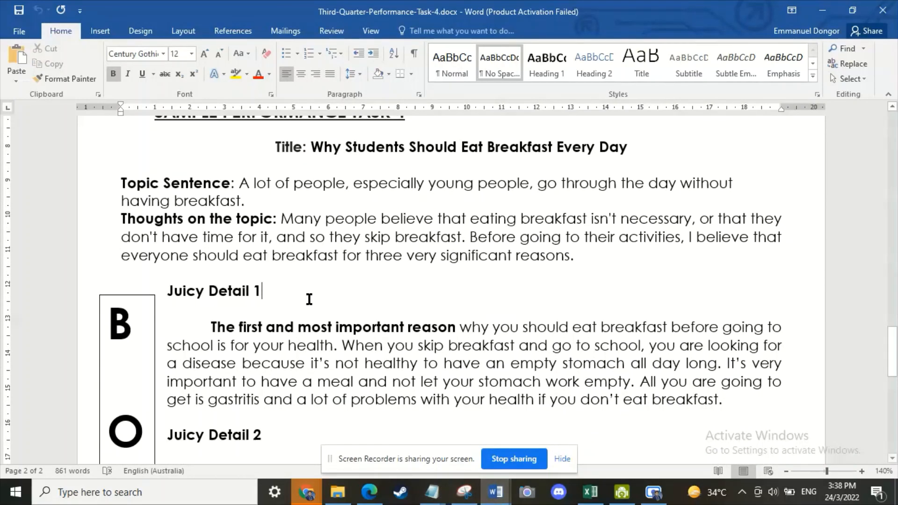
# Step: Switch to Document2 and read through the untitled breakfast essay from its opening paragraph to its conclusion
pyautogui.moveTo(497, 491)
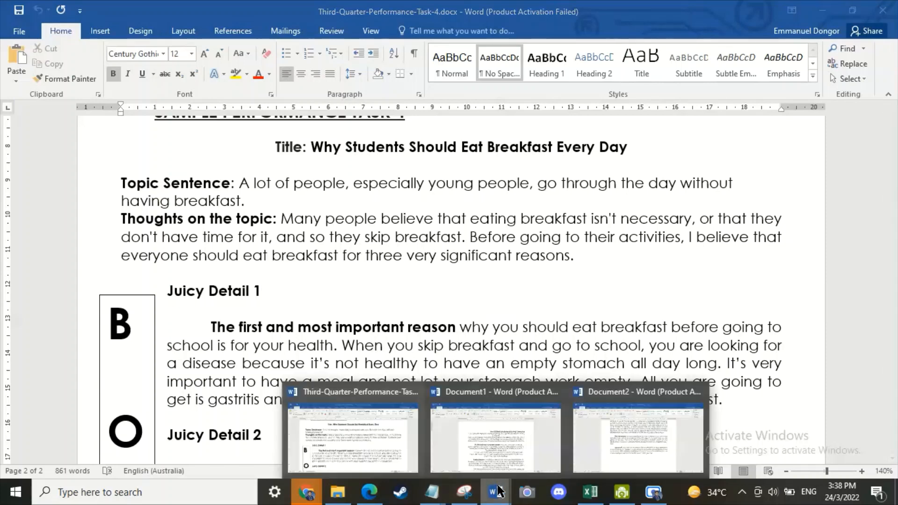
pyautogui.click(574, 442)
pyautogui.scroll(7, 521, 348)
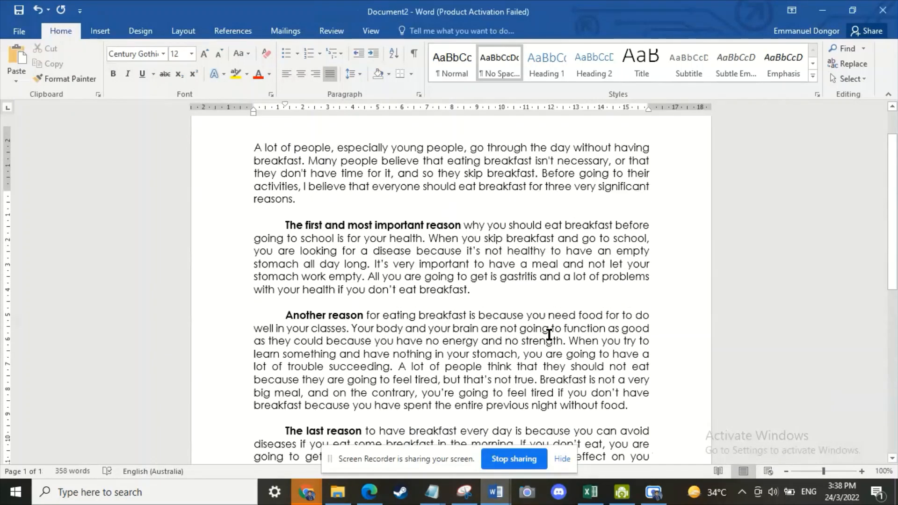
pyautogui.scroll(-5, 520, 350)
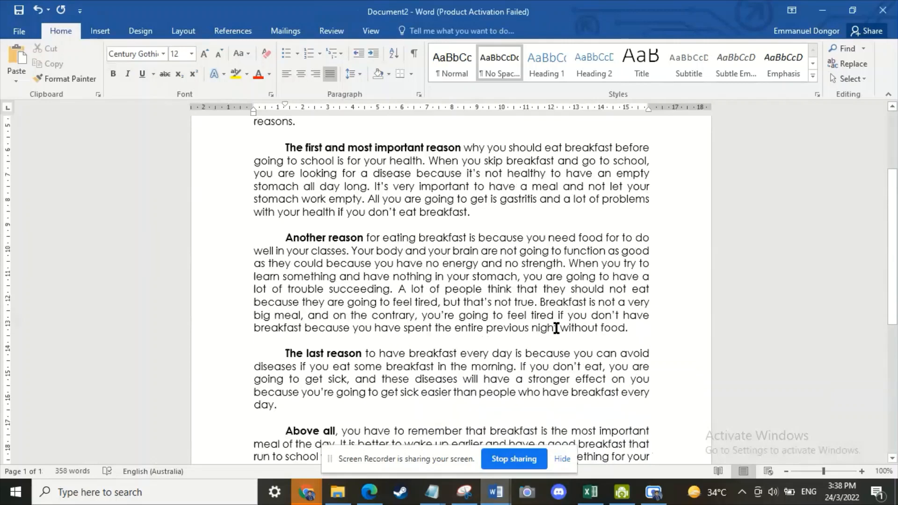
pyautogui.scroll(-6, 557, 328)
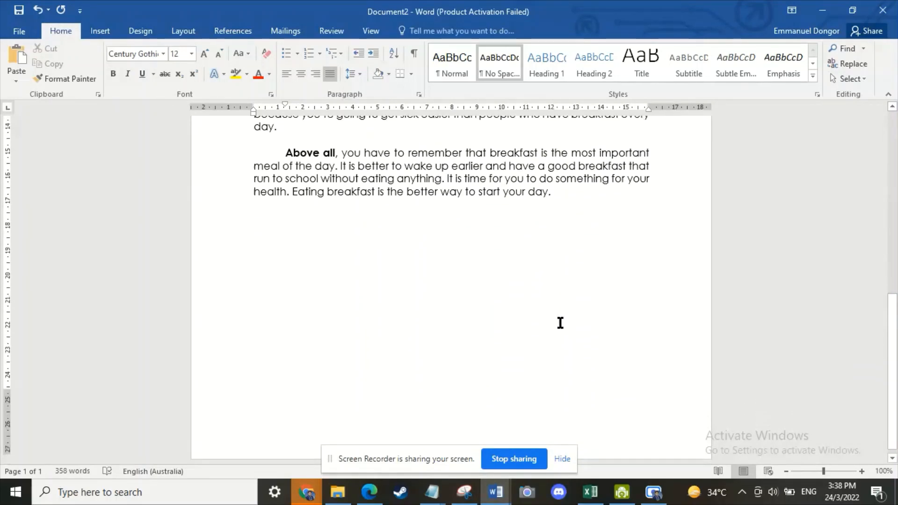
pyautogui.scroll(12, 524, 344)
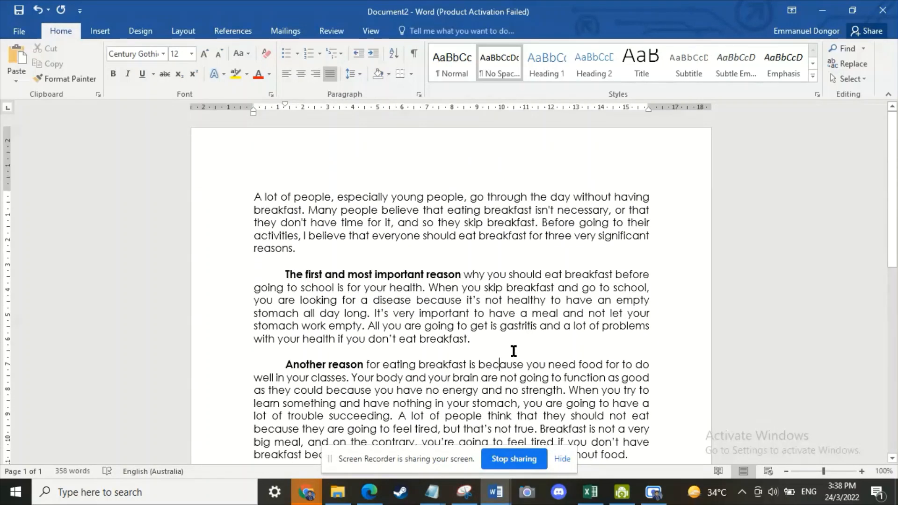
# Step: Switch to Document1 and insert a blank line between the essay's title and its first paragraph
pyautogui.moveTo(497, 492)
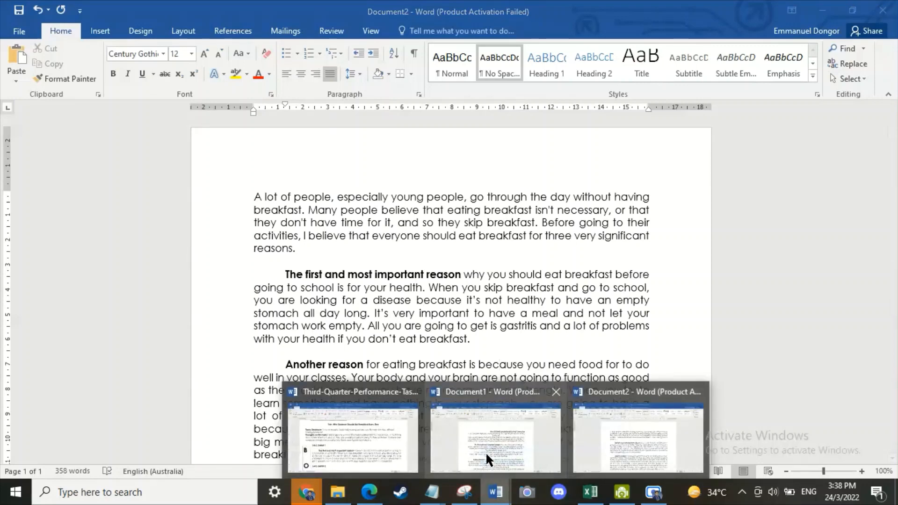
pyautogui.click(486, 452)
pyautogui.click(449, 261)
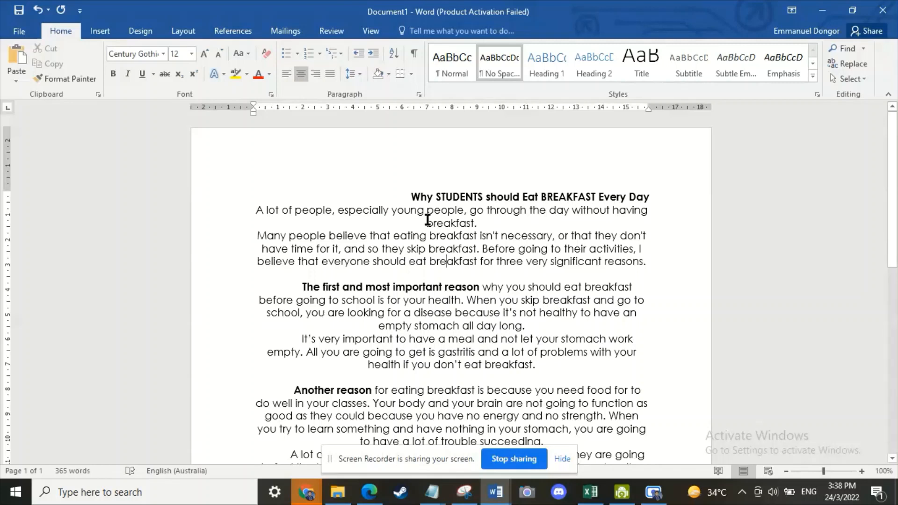
pyautogui.click(410, 196)
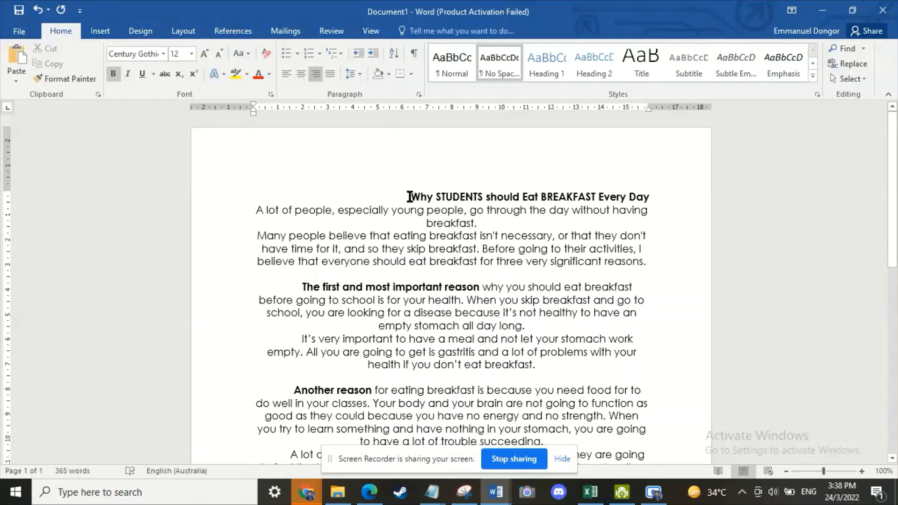
pyautogui.click(655, 198)
pyautogui.press('Return')
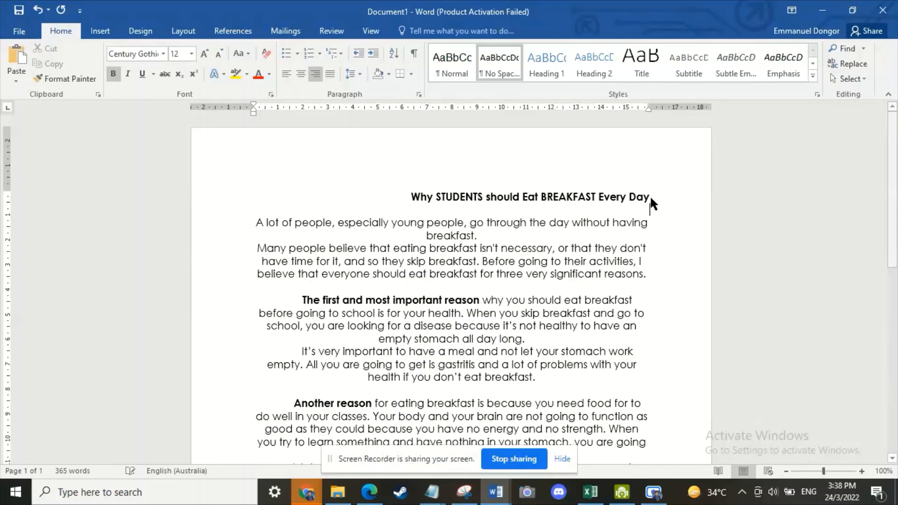
# Step: Replace the all-caps word STUDENTS in the title with "Students"
pyautogui.doubleClick(473, 197)
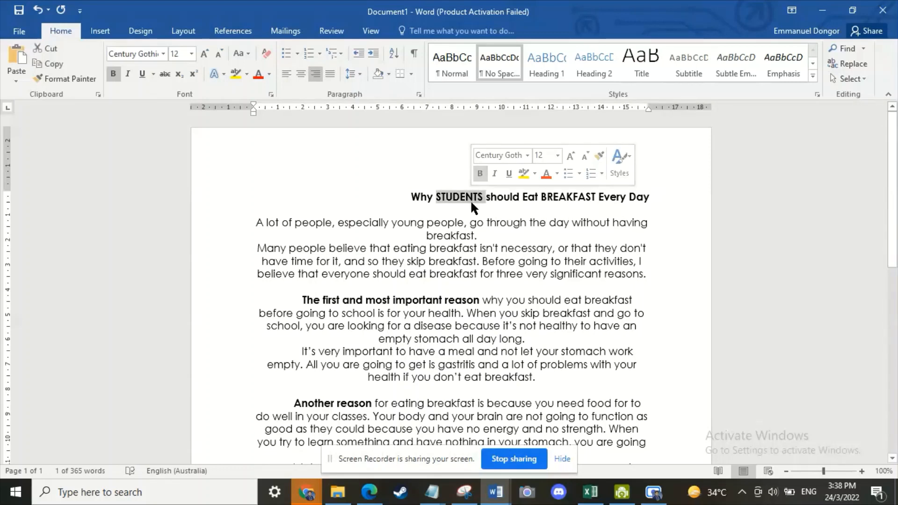
pyautogui.doubleClick(567, 197)
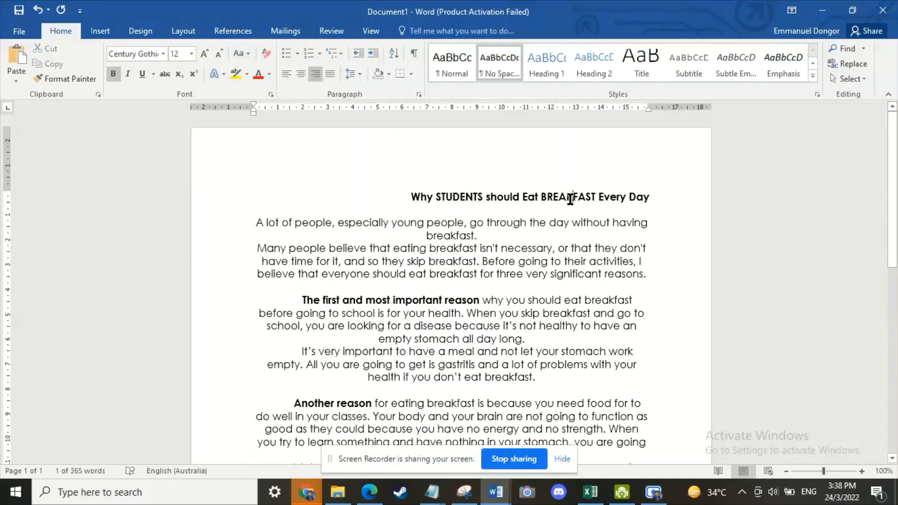
pyautogui.doubleClick(459, 197)
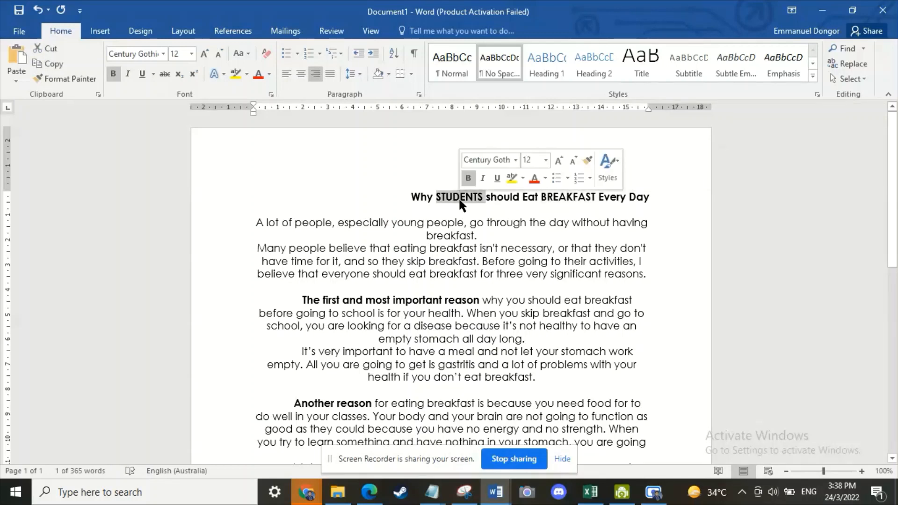
pyautogui.click(459, 197)
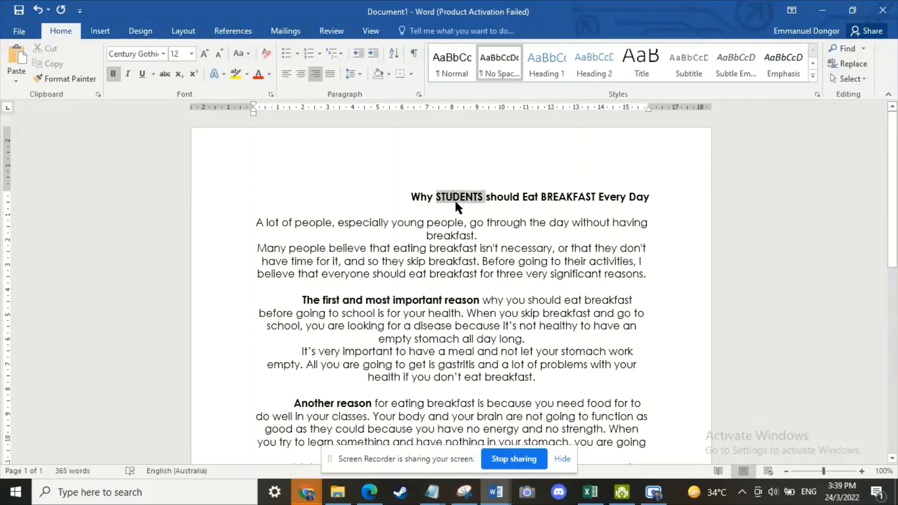
pyautogui.write('S')
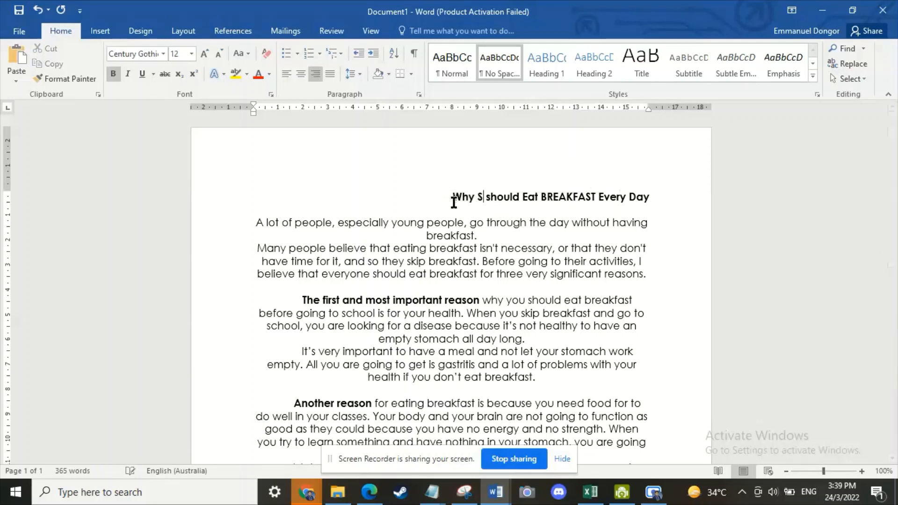
pyautogui.write('tudents')
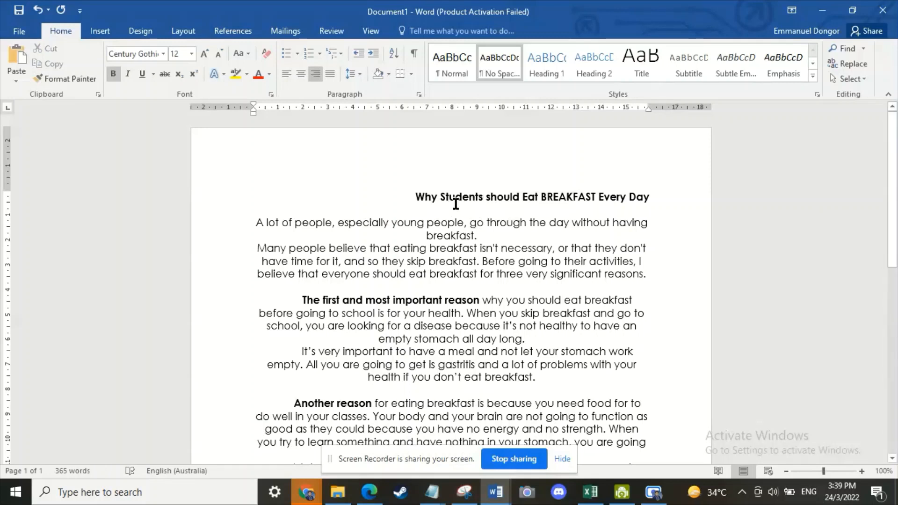
# Step: Replace the all-caps word BREAKFAST in the title with "Breakfast"
pyautogui.click(446, 198)
pyautogui.press('Right')
pyautogui.press('Right')
pyautogui.doubleClick(550, 197)
pyautogui.write('Br')
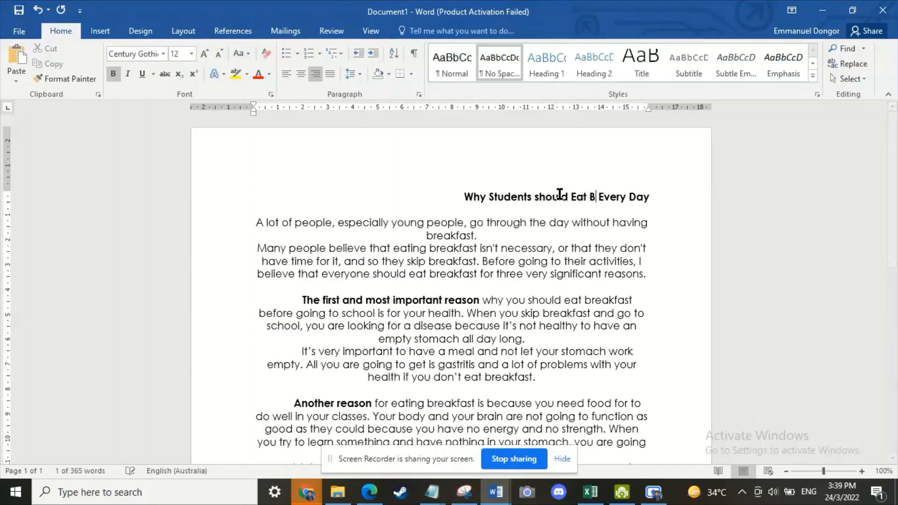
pyautogui.write('eakfas')
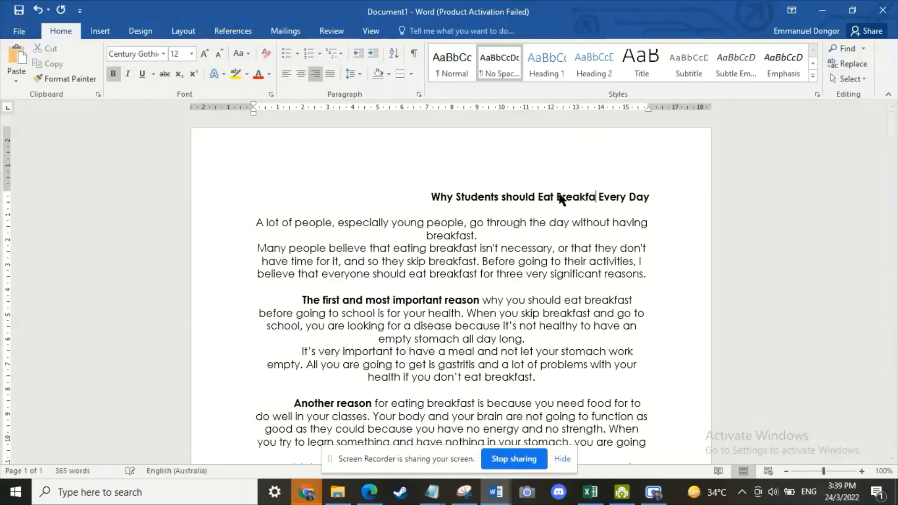
pyautogui.write('t')
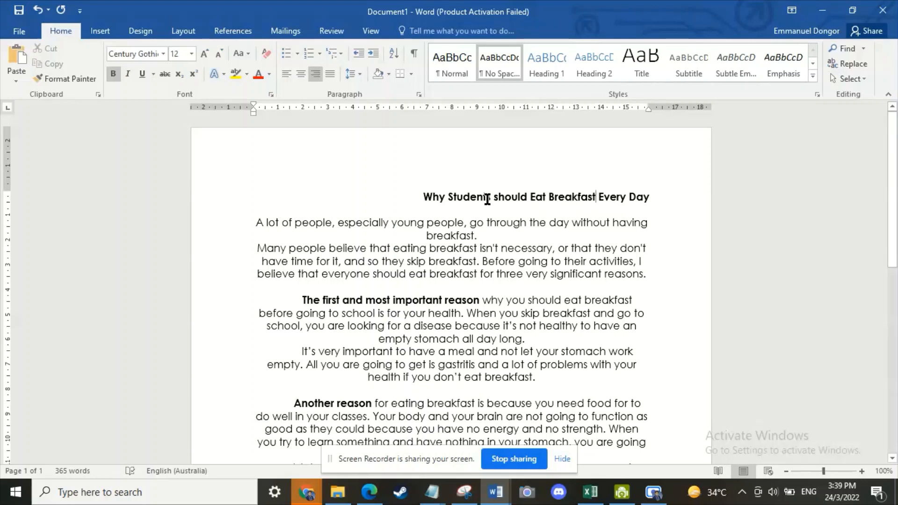
# Step: Capitalize the first letter of "should" in the title so the word reads "Should"
pyautogui.click(499, 196)
pyautogui.press('BackSpace')
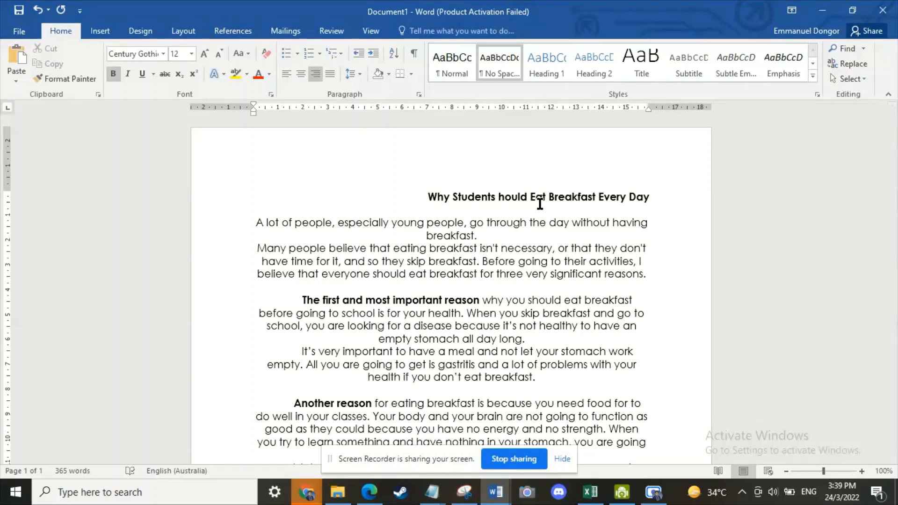
pyautogui.write('S')
pyautogui.click(514, 224)
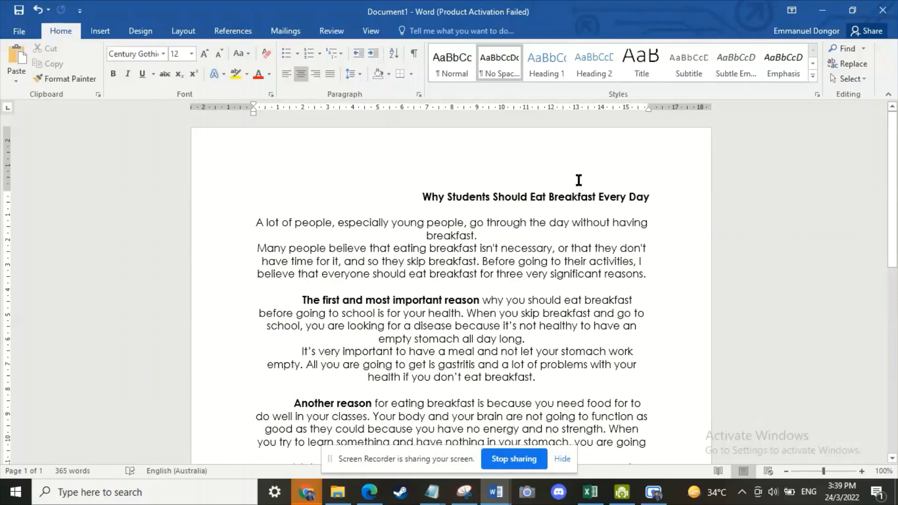
pyautogui.click(546, 197)
pyautogui.click(543, 236)
pyautogui.moveTo(391, 199); pyautogui.dragTo(599, 197)
pyautogui.click(349, 211)
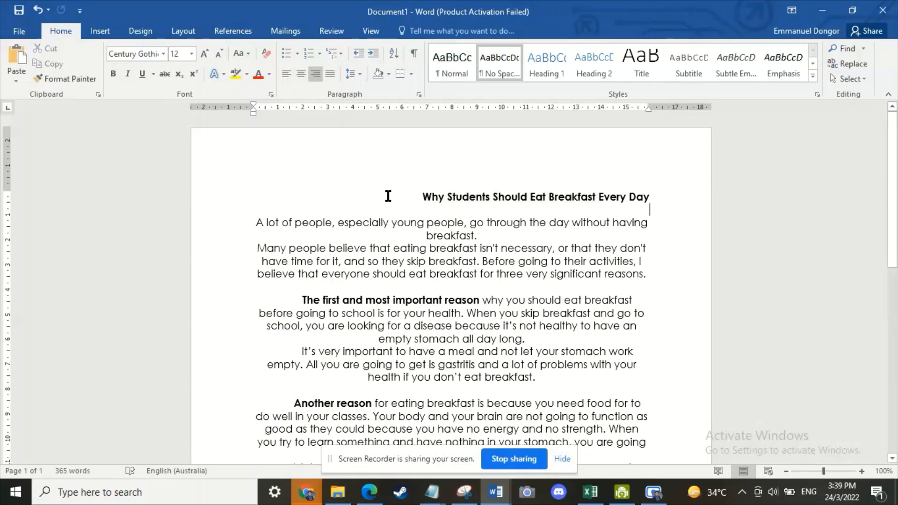
pyautogui.click(490, 274)
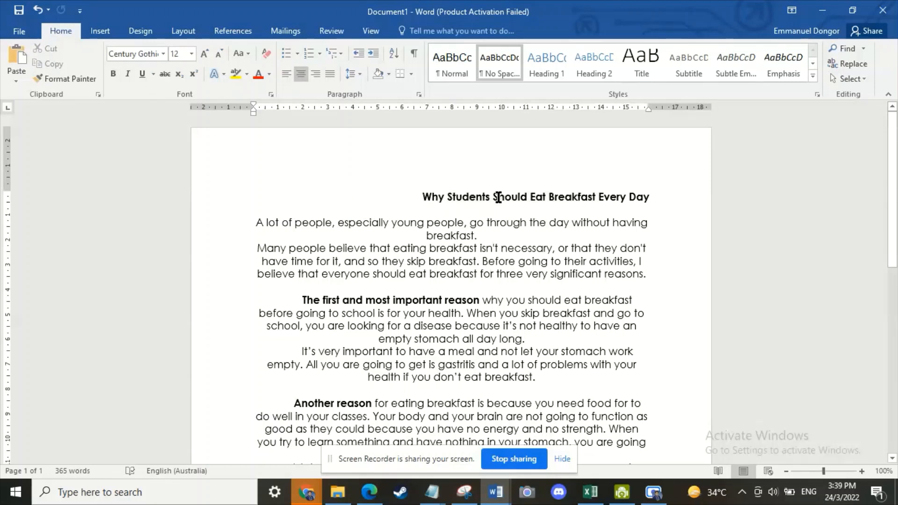
# Step: Center the essay title "Why Students Should Eat Breakfast Every Day" on the page
pyautogui.click(499, 198)
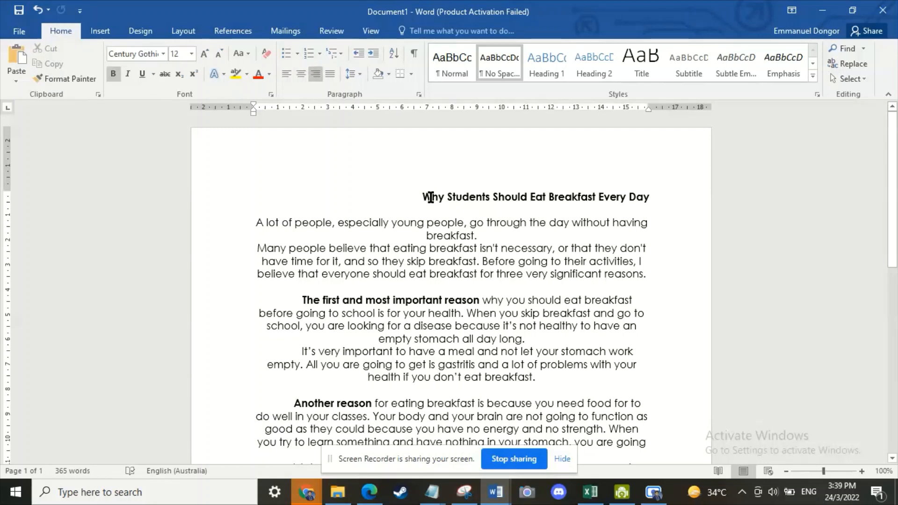
pyautogui.moveTo(417, 197); pyautogui.dragTo(657, 197)
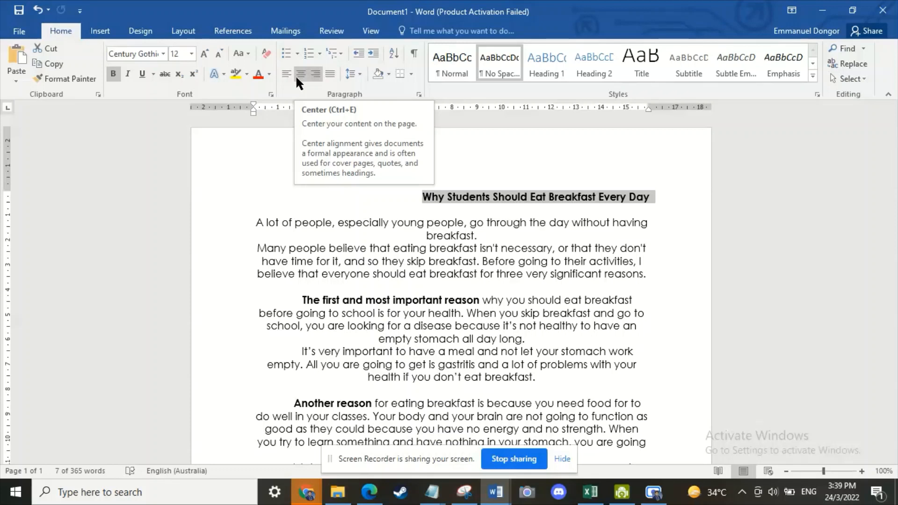
pyautogui.click(297, 78)
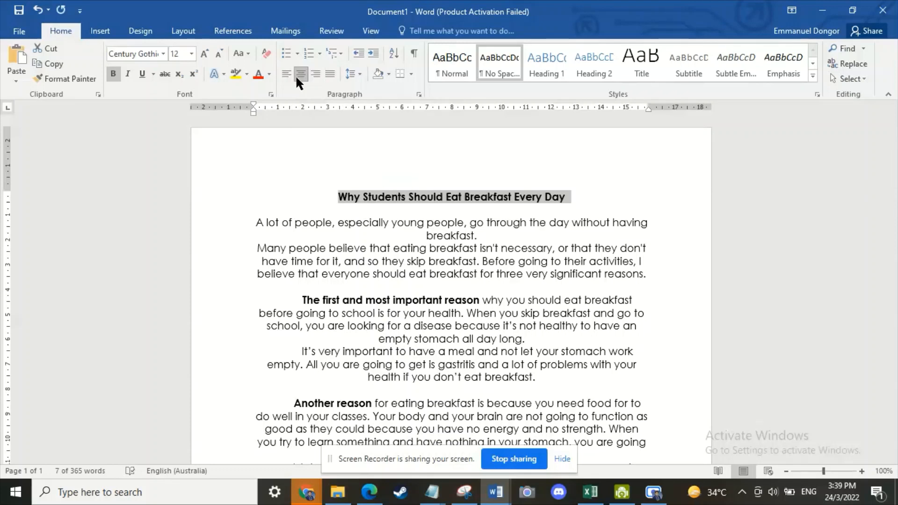
pyautogui.click(390, 283)
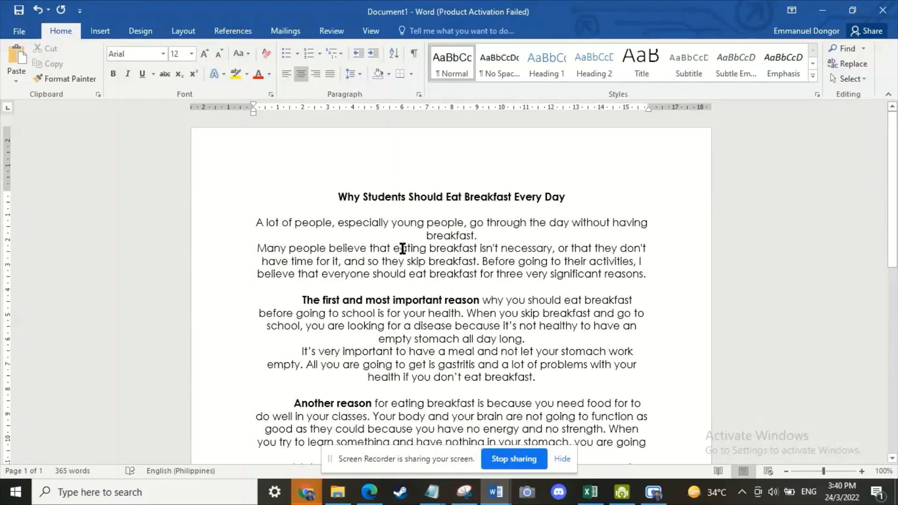
pyautogui.moveTo(254, 223); pyautogui.dragTo(435, 278)
pyautogui.click(437, 308)
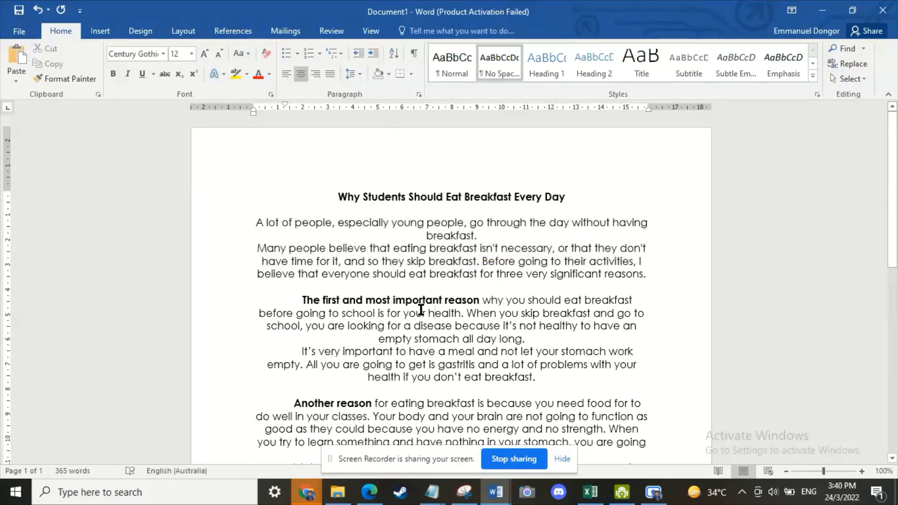
pyautogui.scroll(-6, 421, 310)
pyautogui.scroll(6, 421, 311)
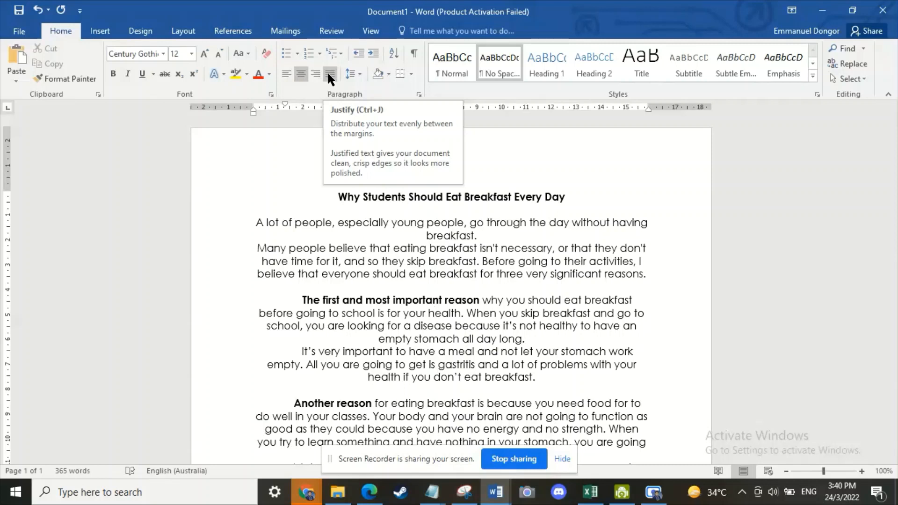
pyautogui.click(434, 261)
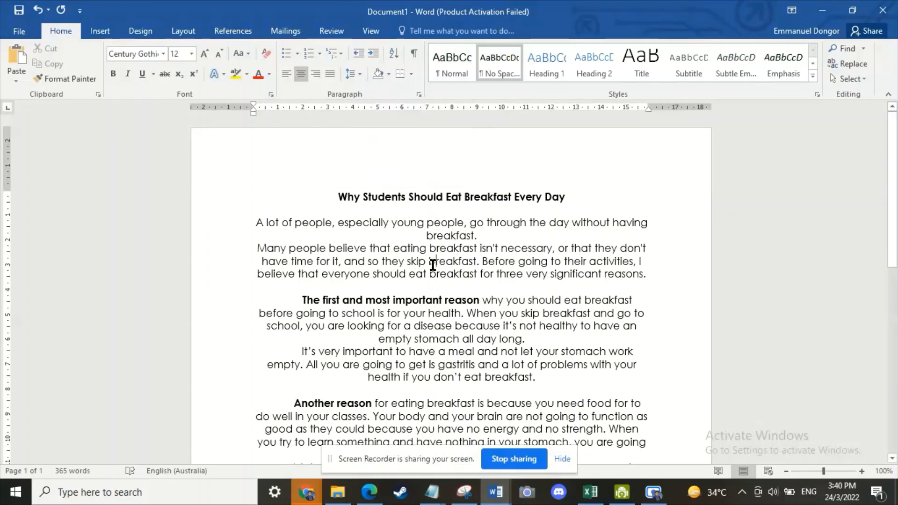
# Step: Justify all body paragraphs from "A lot of people" through the end of the "Above all" paragraph
pyautogui.click(258, 249)
pyautogui.moveTo(255, 222); pyautogui.dragTo(362, 382)
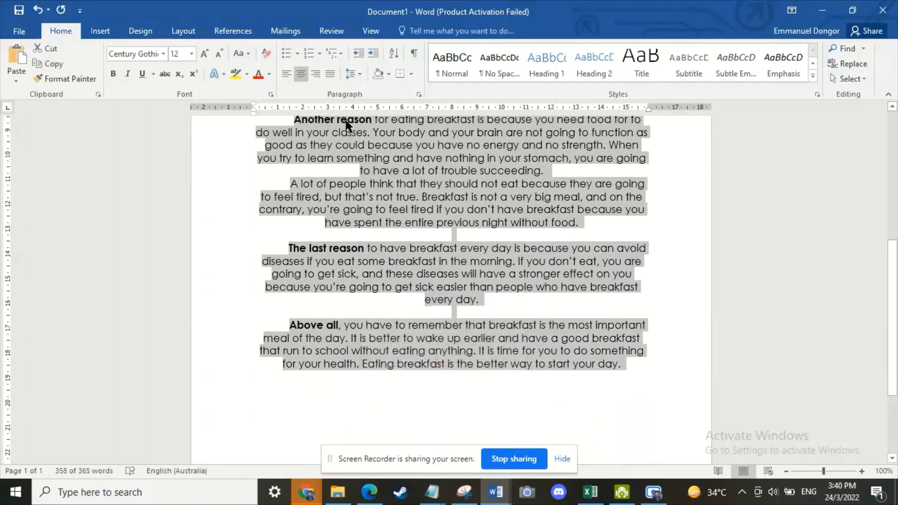
pyautogui.click(332, 72)
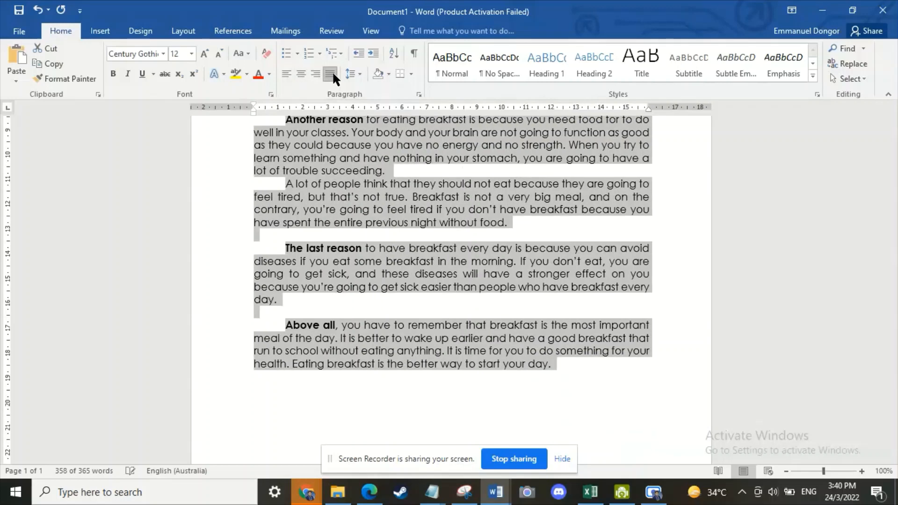
pyautogui.scroll(2, 438, 360)
pyautogui.scroll(4, 438, 366)
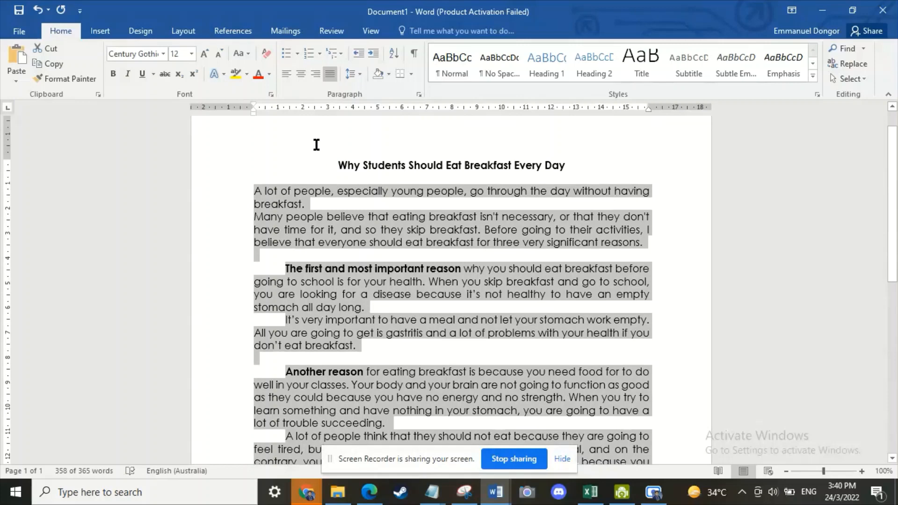
# Step: Try centered alignment on the essay's body paragraphs and restore their justified alignment
pyautogui.click(287, 74)
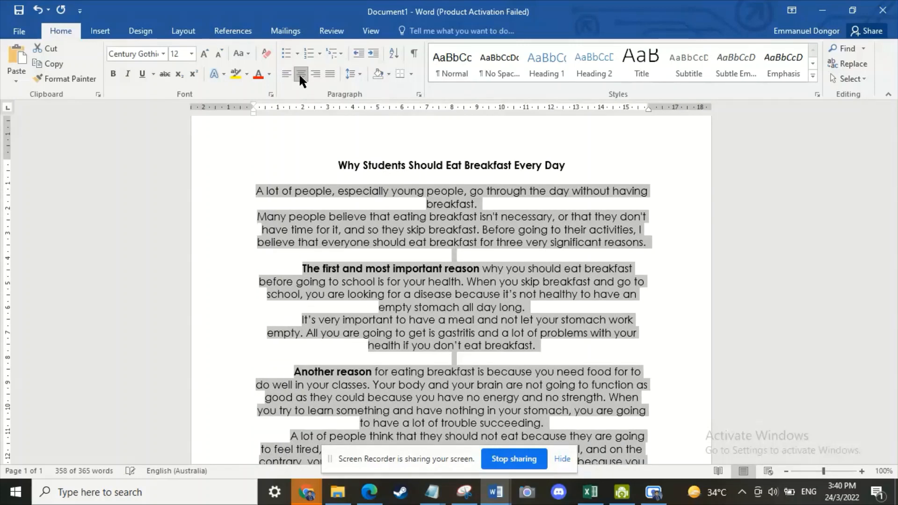
pyautogui.click(329, 75)
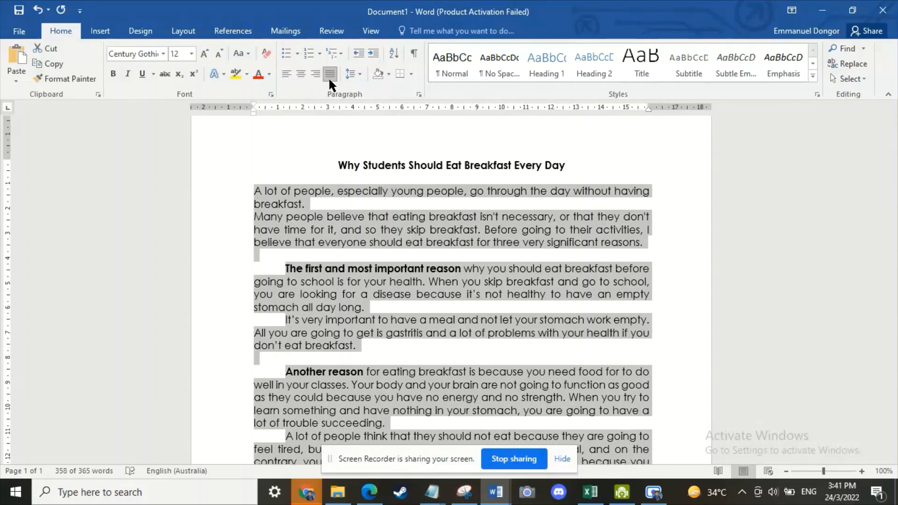
pyautogui.click(324, 220)
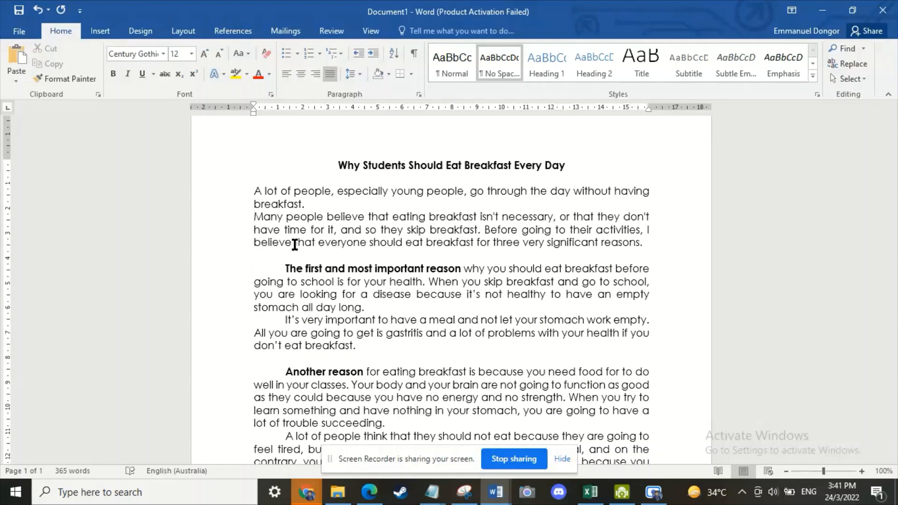
pyautogui.moveTo(308, 203); pyautogui.dragTo(637, 255)
pyautogui.click(257, 194)
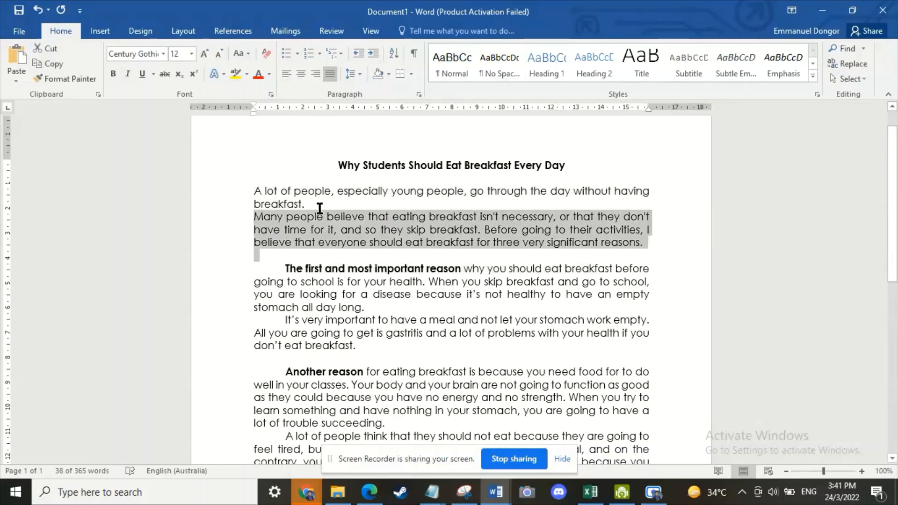
pyautogui.moveTo(319, 209); pyautogui.dragTo(482, 206)
pyautogui.doubleClick(348, 206)
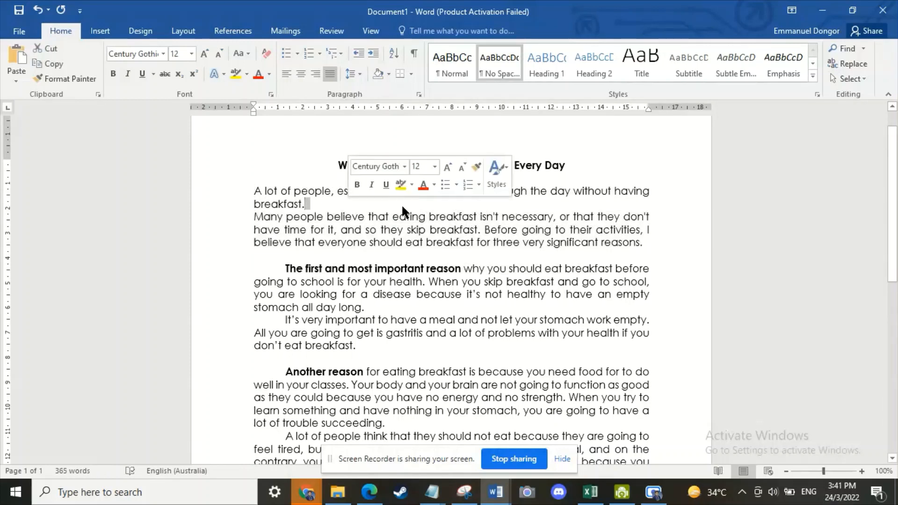
pyautogui.click(464, 204)
pyautogui.doubleClick(441, 203)
pyautogui.click(315, 207)
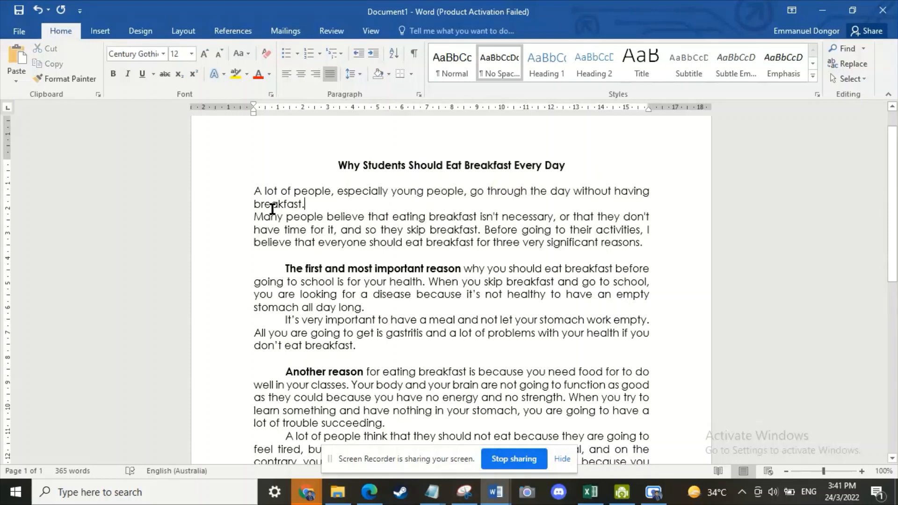
# Step: Join the line starting "Many people believe" to the end of the first sentence so the introduction is one paragraph
pyautogui.click(251, 218)
pyautogui.press('Right')
pyautogui.press('Left')
pyautogui.press('BackSpace')
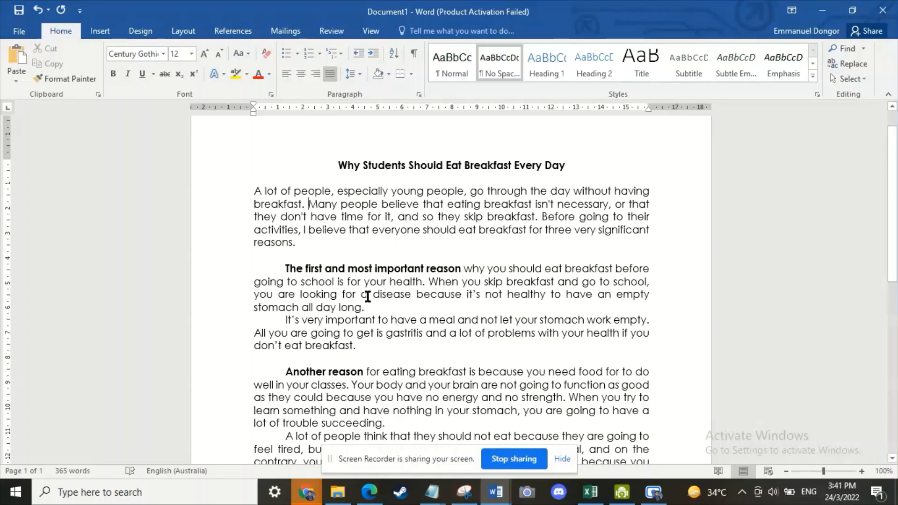
# Step: Merge the "It's very important to have a meal" paragraph into the "The first and most important reason" paragraph
pyautogui.click(286, 320)
pyautogui.press('BackSpace')
pyautogui.press('BackSpace')
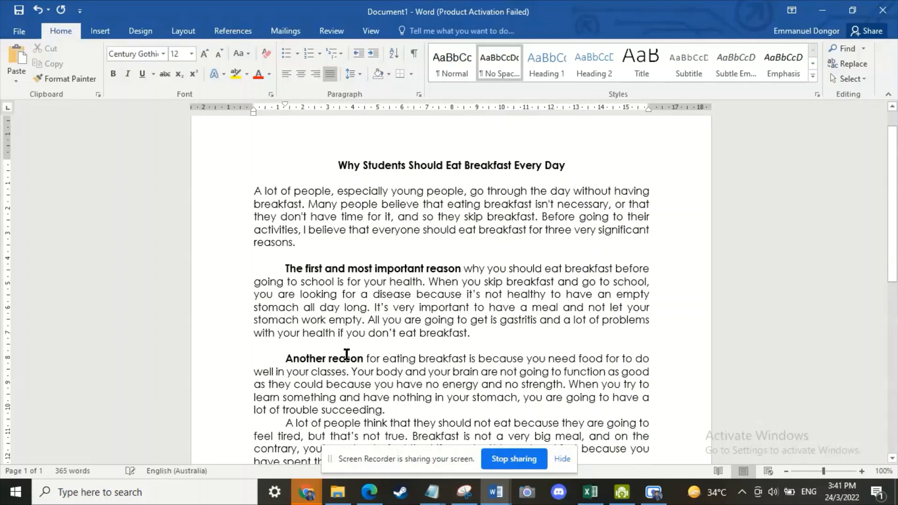
# Step: Merge the "A lot of people think" paragraph into the "Another reason" paragraph, with a space after "succeeding."
pyautogui.click(344, 361)
pyautogui.scroll(-2, 384, 355)
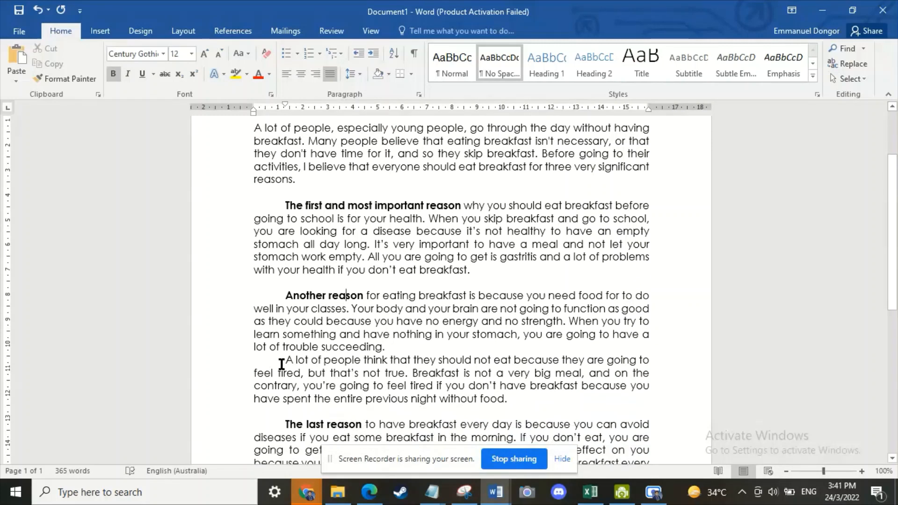
pyautogui.click(286, 361)
pyautogui.click(275, 386)
pyautogui.click(286, 360)
pyautogui.press('BackSpace')
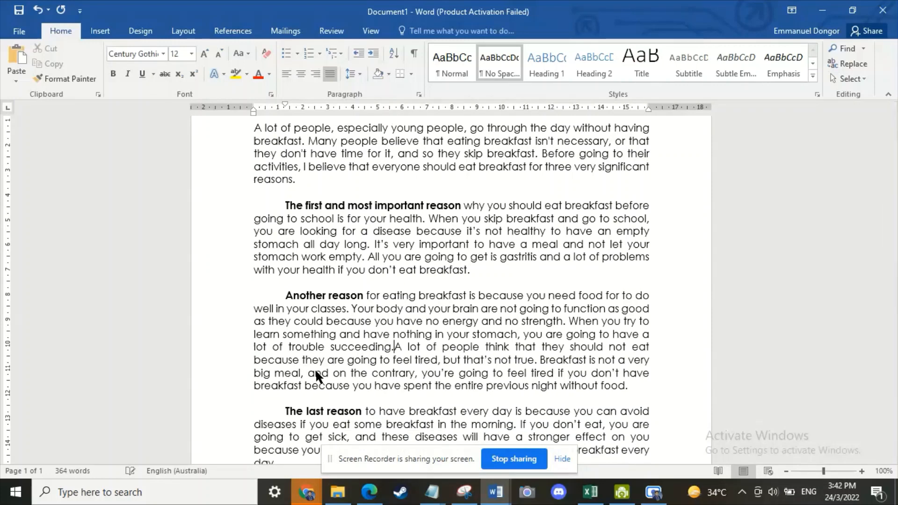
# Step: Review the alignment, indents and paragraph spacing of the whole essay from the title to the "Above all" paragraph
pyautogui.scroll(-6, 316, 375)
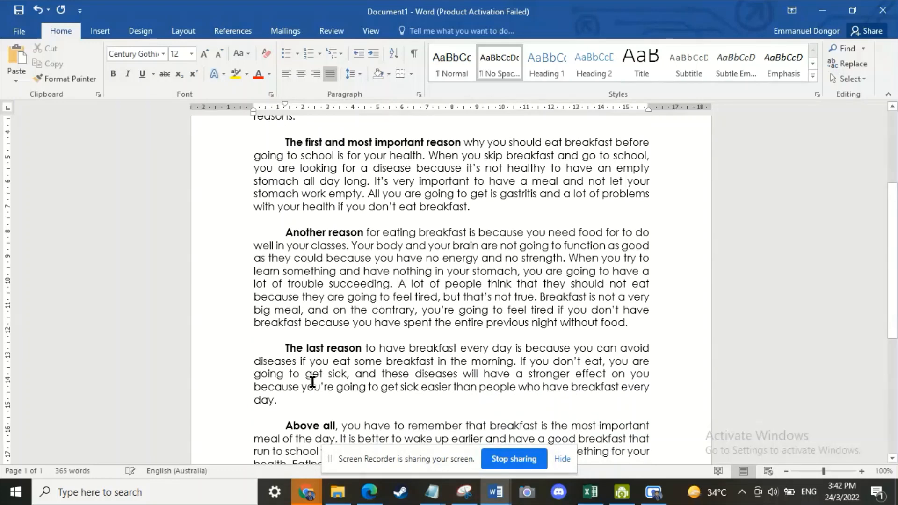
pyautogui.scroll(8, 356, 397)
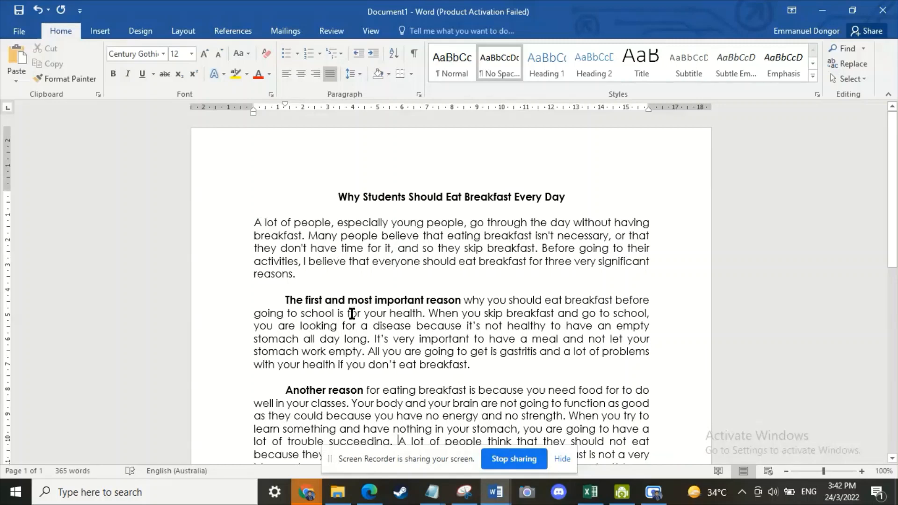
pyautogui.scroll(-5, 351, 323)
pyautogui.scroll(-1, 355, 355)
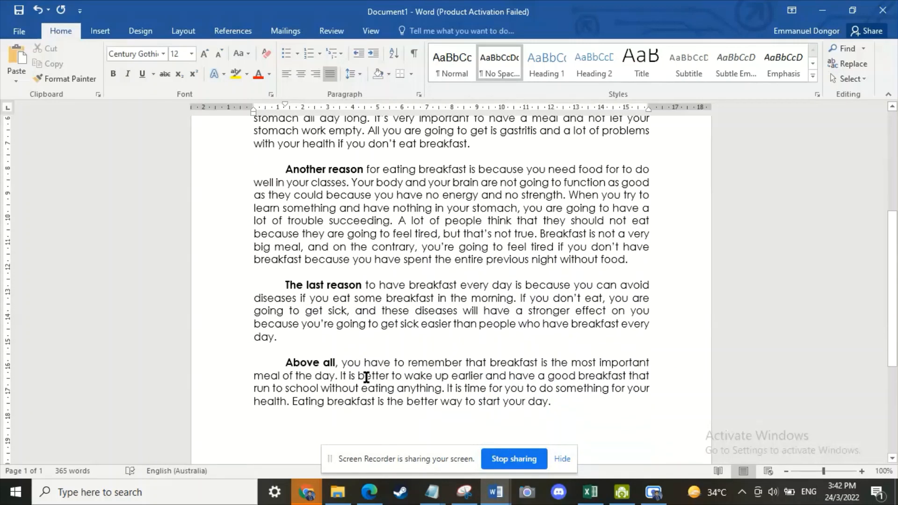
pyautogui.scroll(-1, 590, 389)
pyautogui.scroll(-3, 590, 390)
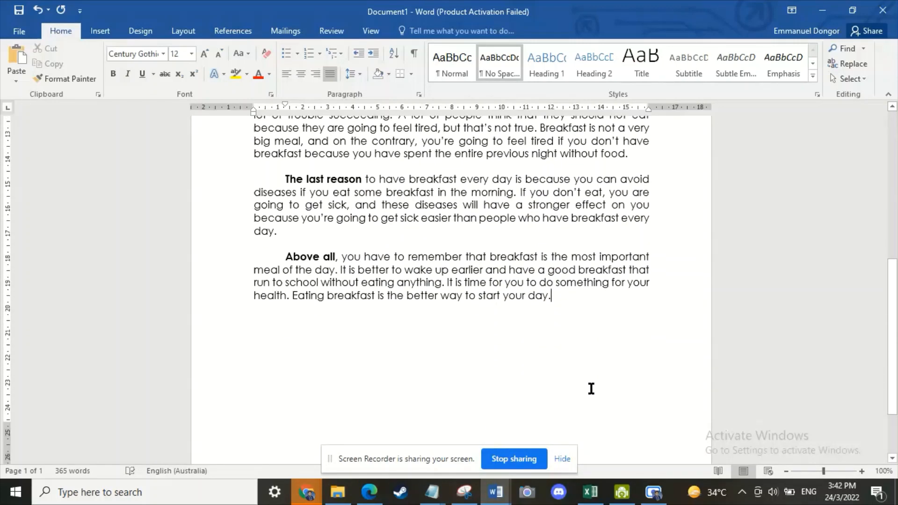
pyautogui.scroll(9, 601, 381)
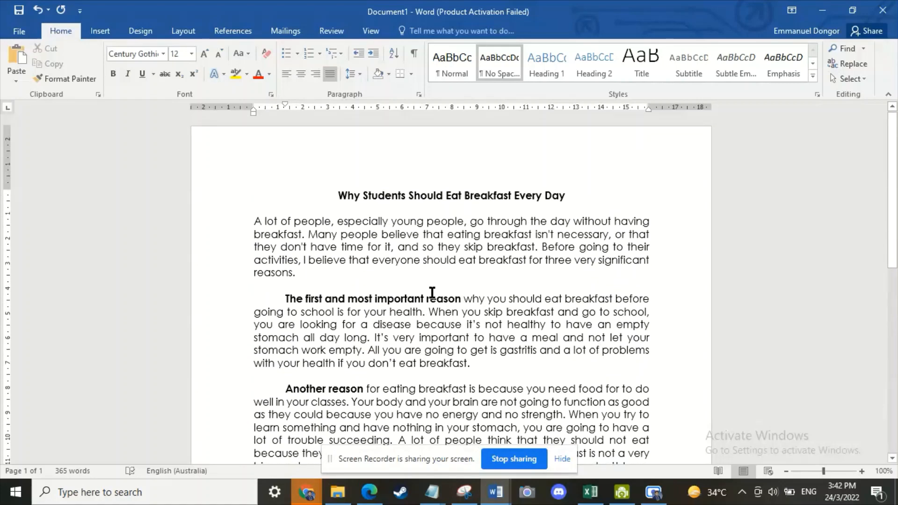
pyautogui.scroll(-3, 416, 300)
pyautogui.scroll(-1, 415, 300)
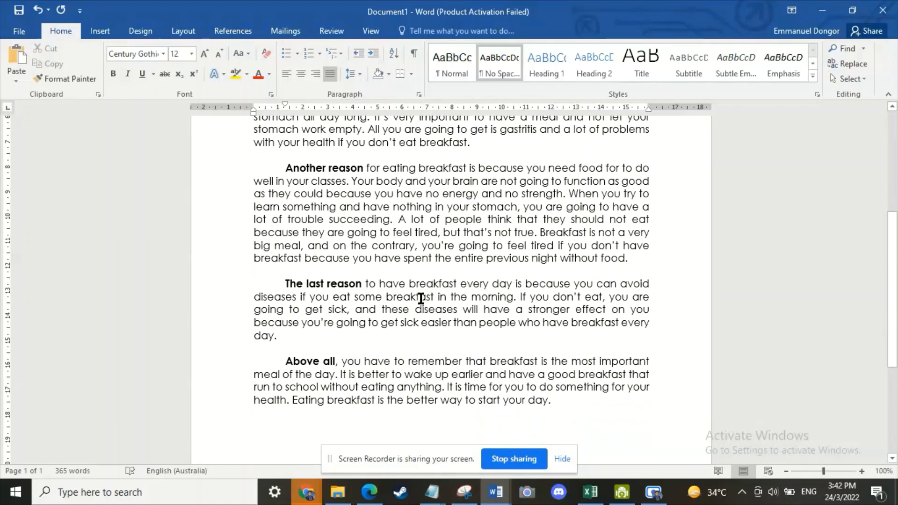
pyautogui.scroll(5, 437, 322)
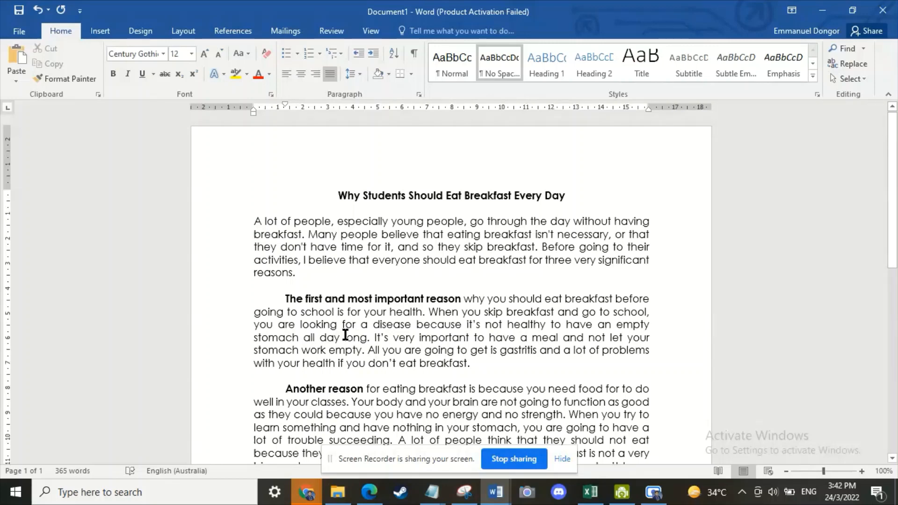
pyautogui.scroll(-3, 341, 328)
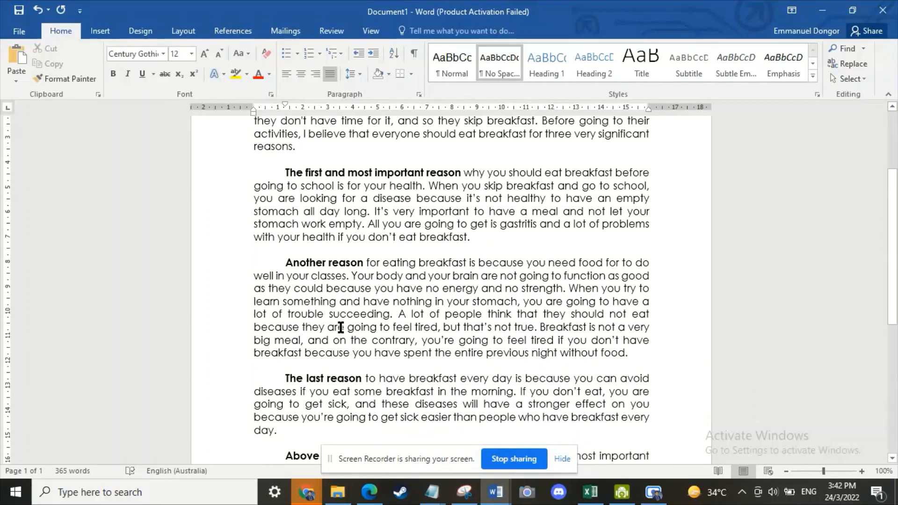
pyautogui.scroll(-2, 341, 328)
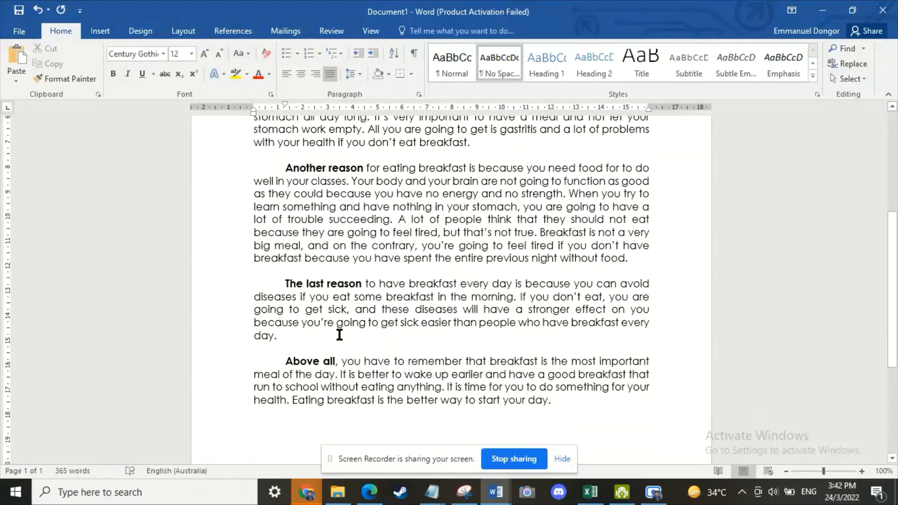
pyautogui.scroll(5, 339, 335)
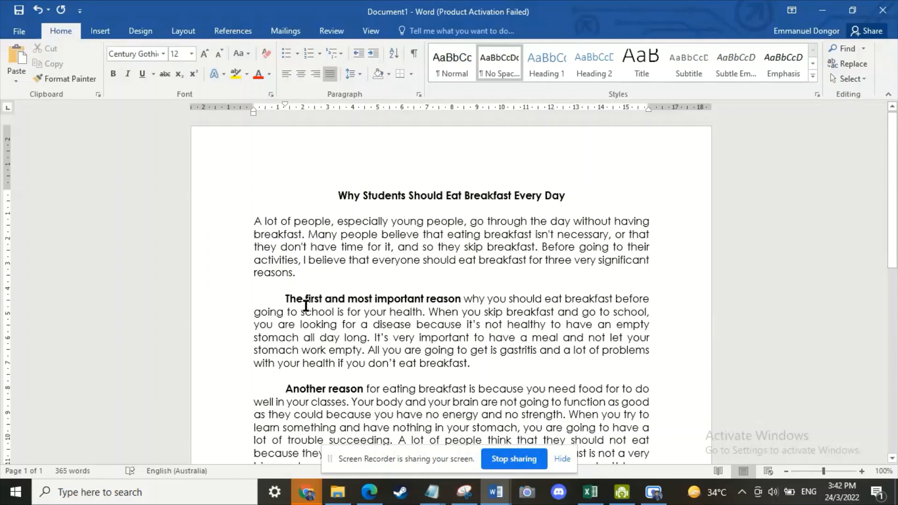
# Step: Indent the first line of the introductory paragraph starting "A lot of people"
pyautogui.click(253, 220)
pyautogui.press('Tab')
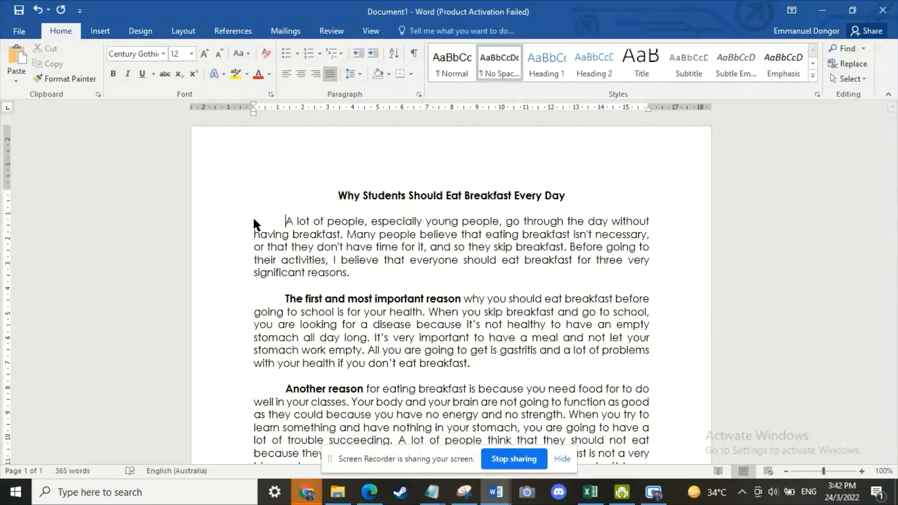
# Step: Remove the first-line indent from "The first and most important reason" paragraph, keeping one blank line above it
pyautogui.click(279, 300)
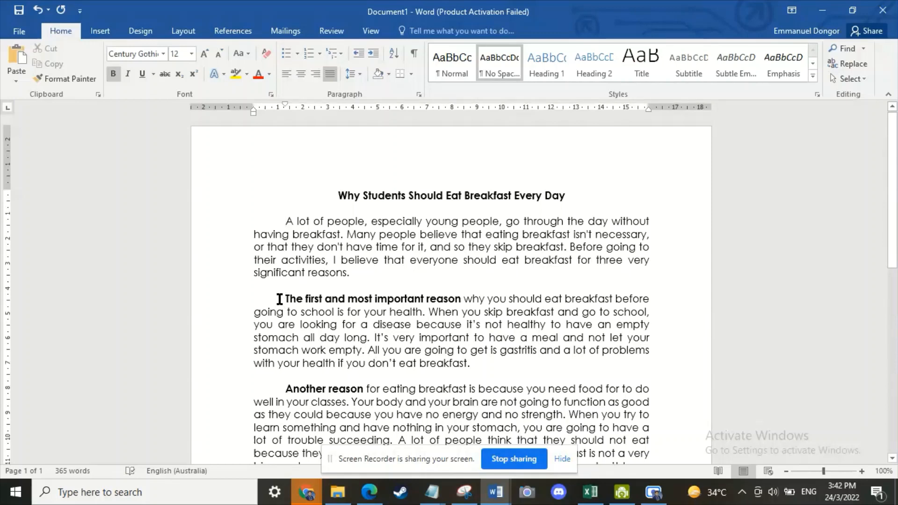
pyautogui.press('BackSpace')
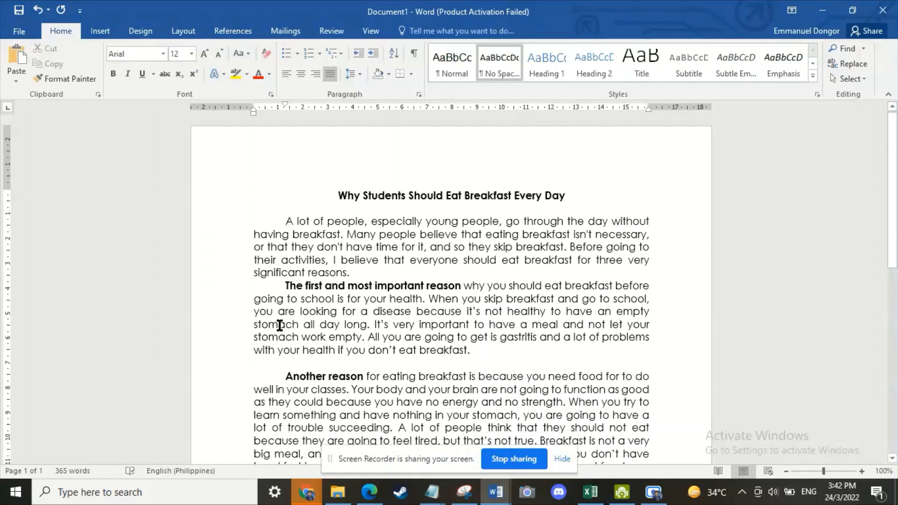
pyautogui.press('BackSpace')
pyautogui.press('Return')
pyautogui.press('Return')
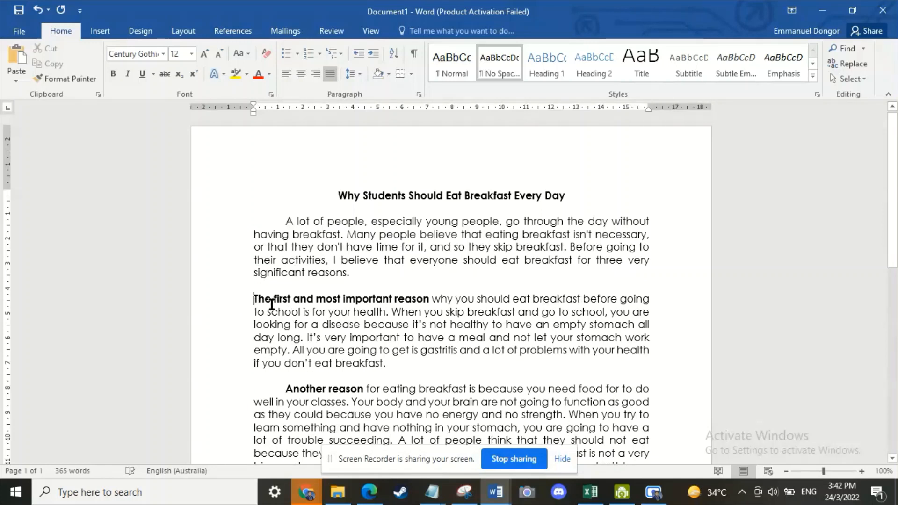
# Step: Indent the first line of "The first and most important reason" paragraph by one tab, matching the introductory paragraph
pyautogui.doubleClick(254, 222)
pyautogui.click(254, 221)
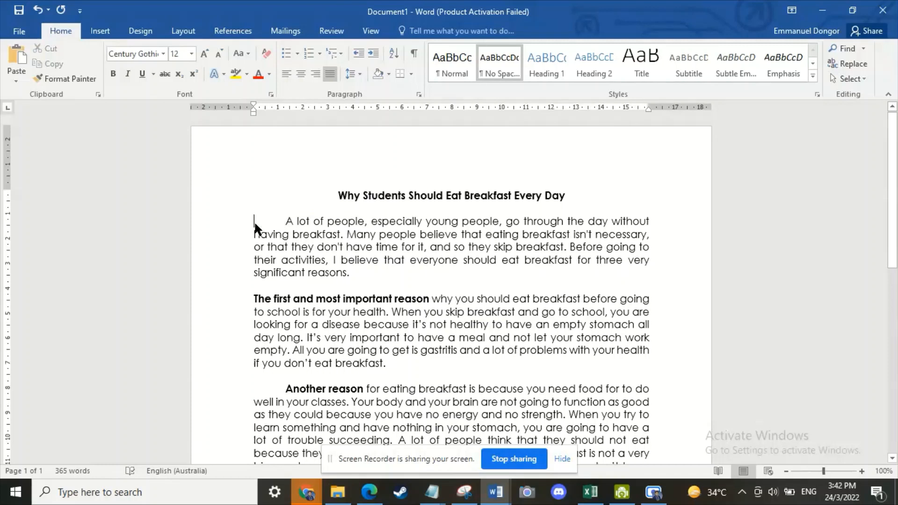
pyautogui.doubleClick(281, 224)
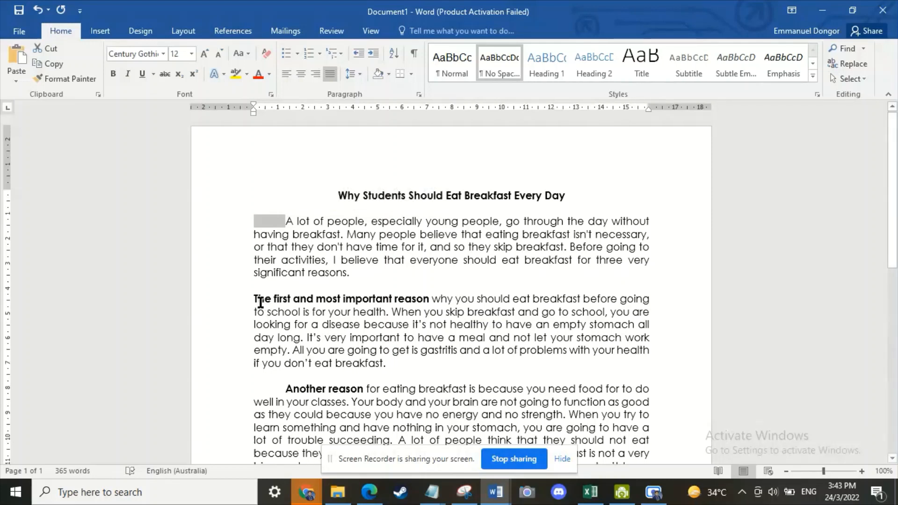
pyautogui.click(301, 337)
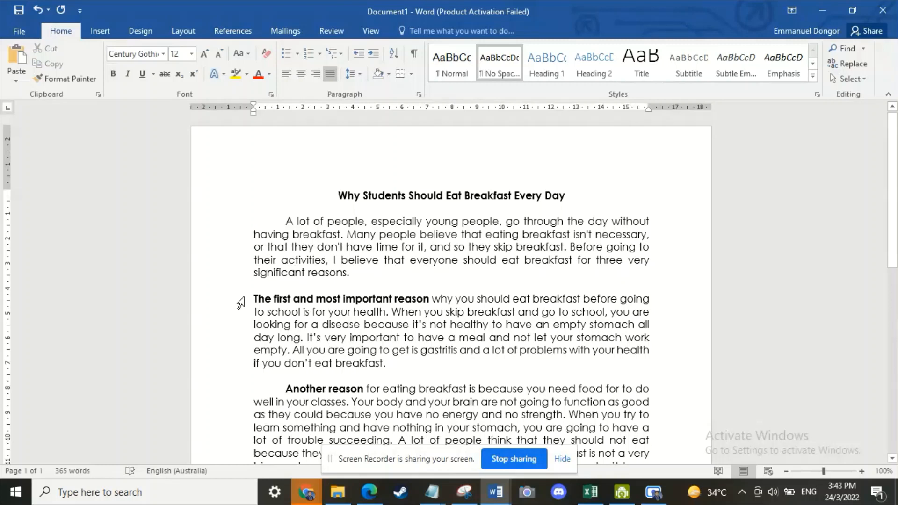
pyautogui.click(252, 299)
pyautogui.click(363, 277)
pyautogui.click(285, 310)
pyautogui.click(255, 301)
pyautogui.click(336, 347)
pyautogui.click(255, 301)
pyautogui.press('Tab')
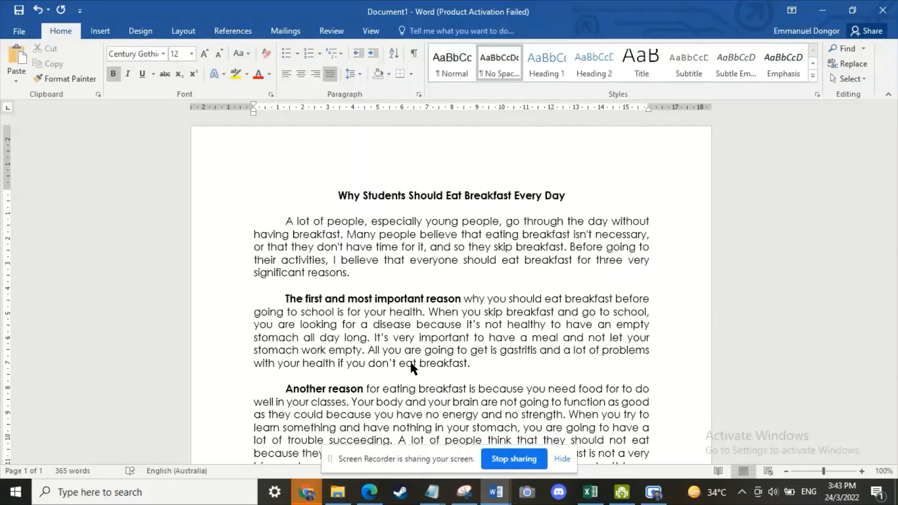
# Step: Remove the bold formatting from the phrase "The first and most important reason" in the second paragraph
pyautogui.scroll(-6, 410, 363)
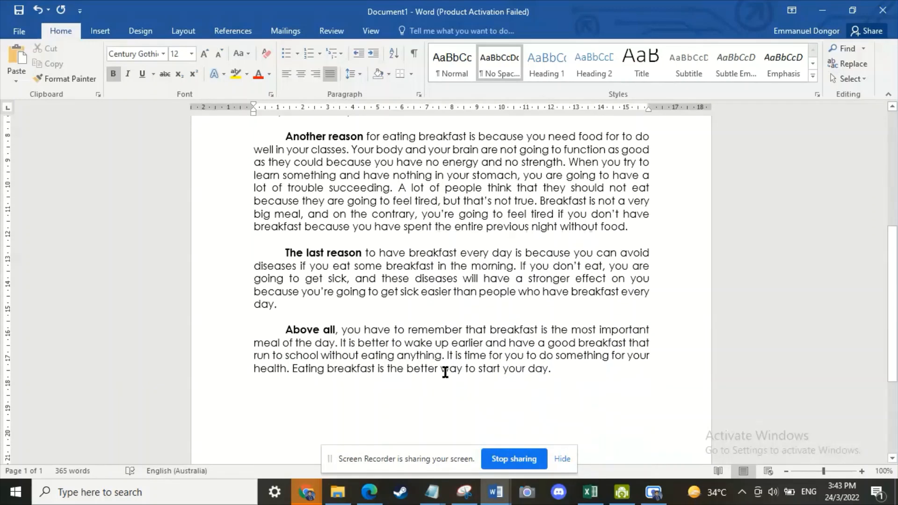
pyautogui.scroll(6, 445, 367)
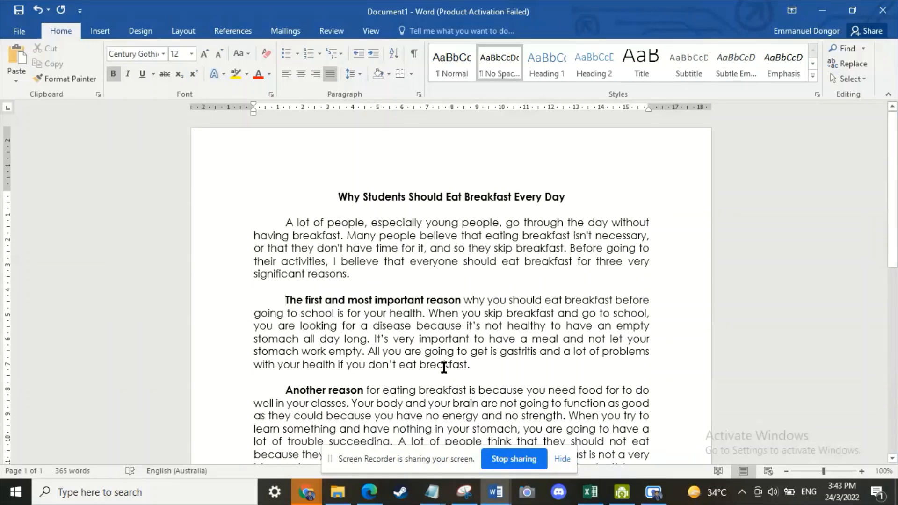
pyautogui.scroll(-2, 441, 363)
pyautogui.scroll(2, 442, 363)
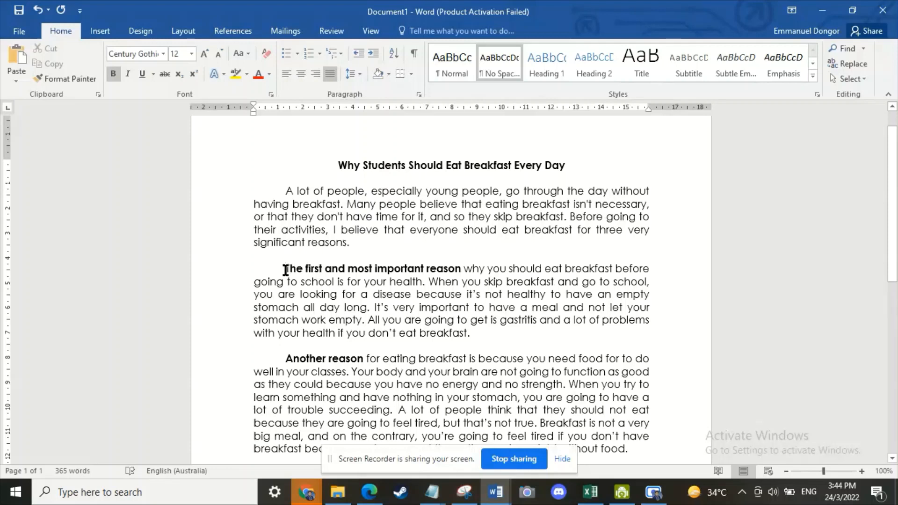
pyautogui.moveTo(285, 271); pyautogui.dragTo(446, 271)
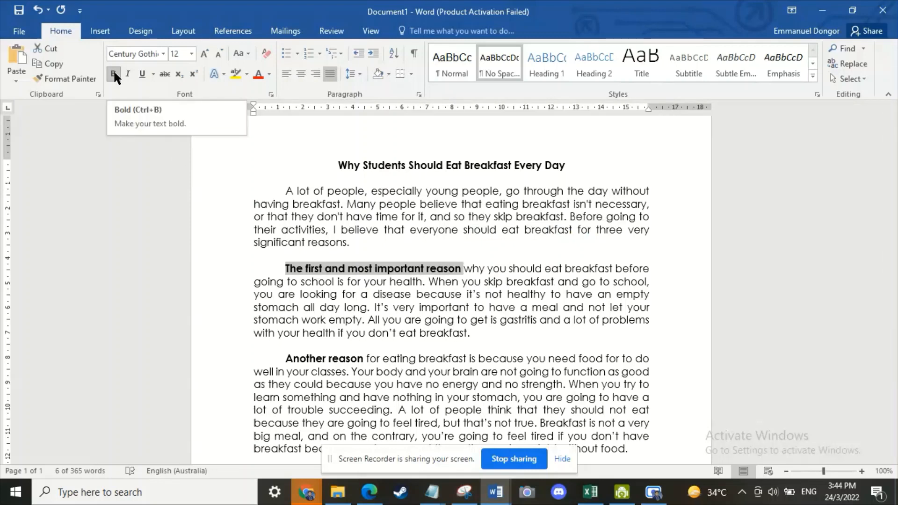
pyautogui.click(337, 280)
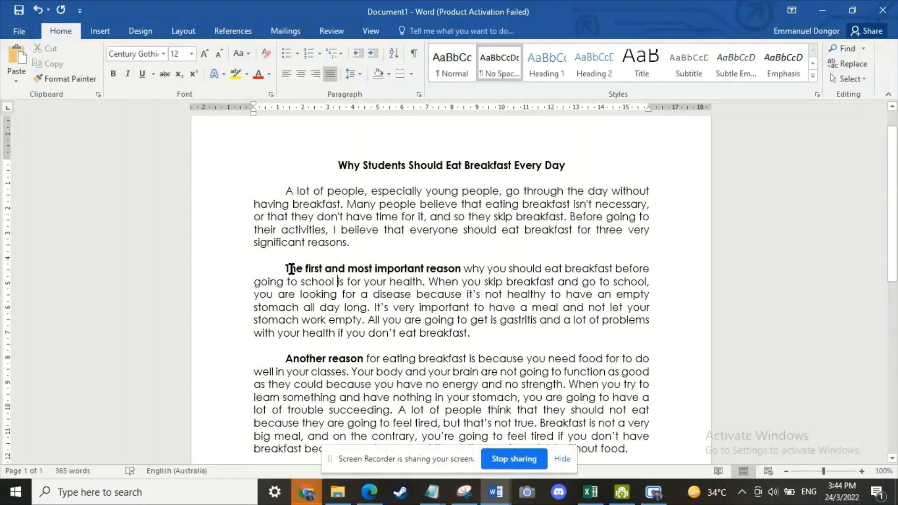
pyautogui.moveTo(286, 269); pyautogui.dragTo(448, 270)
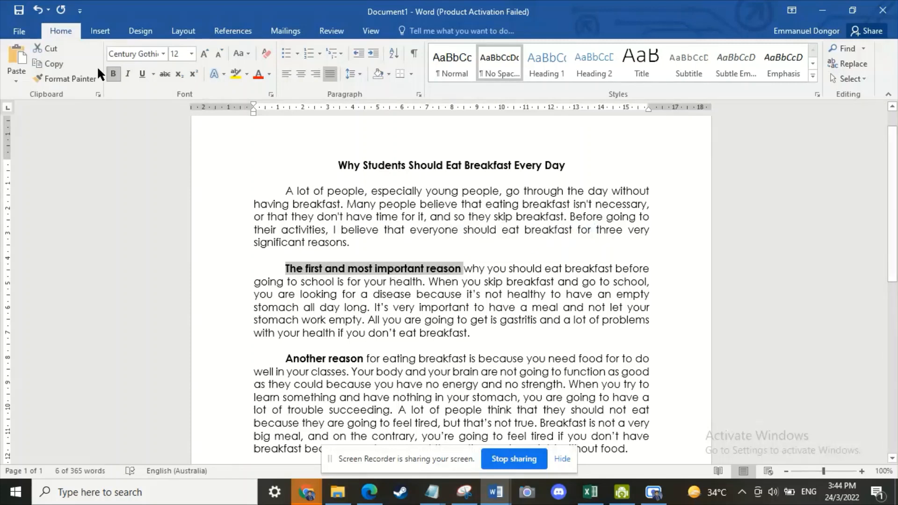
pyautogui.click(113, 73)
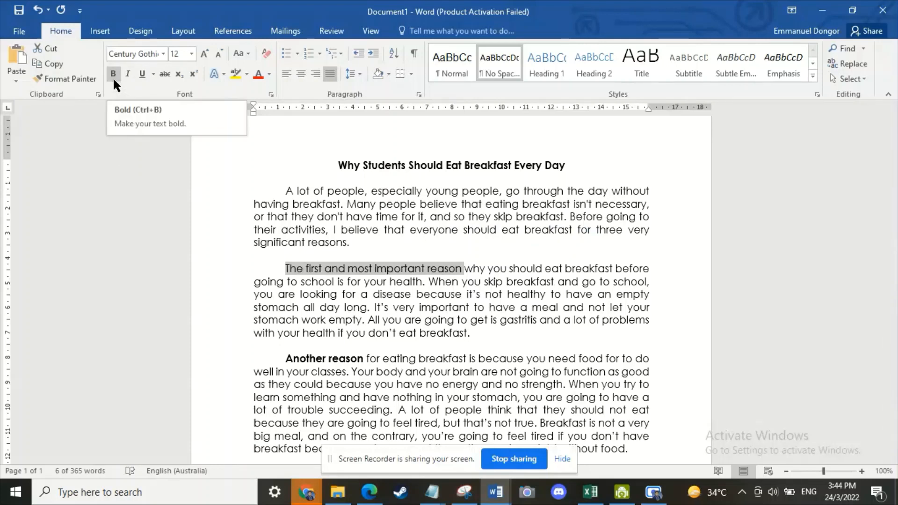
# Step: Apply bold again to the opening phrase "The first and most important reason"
pyautogui.moveTo(286, 269); pyautogui.dragTo(462, 270)
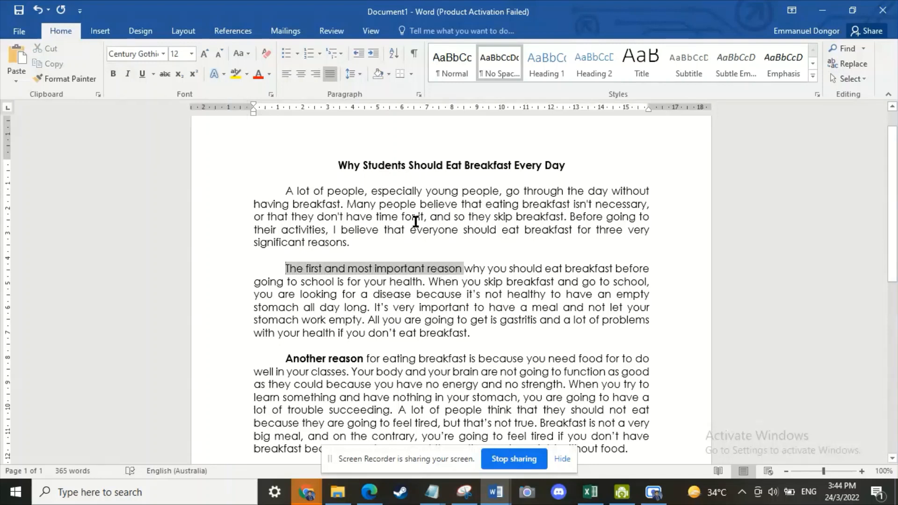
pyautogui.click(113, 74)
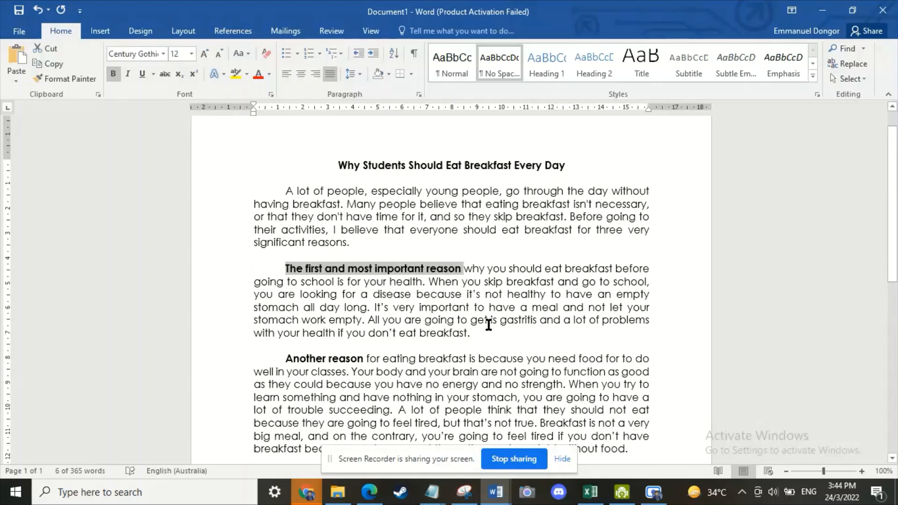
pyautogui.click(489, 324)
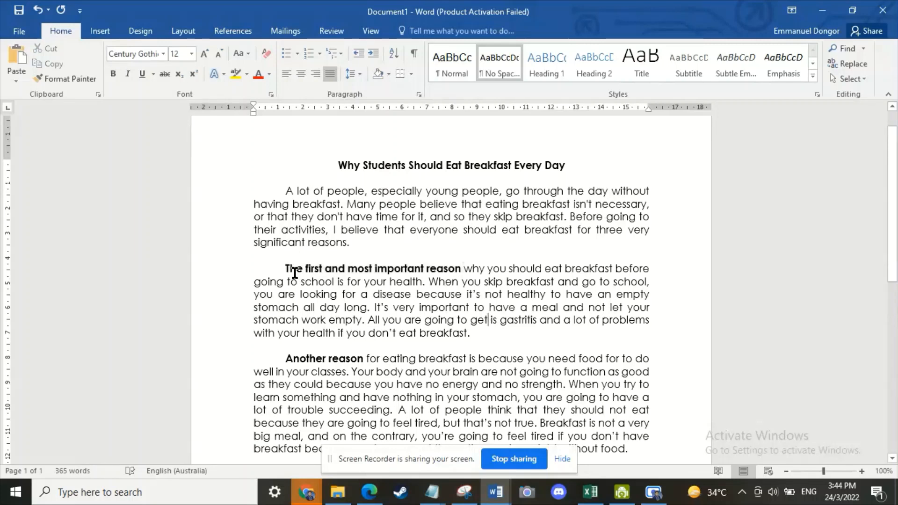
pyautogui.moveTo(286, 271); pyautogui.dragTo(440, 269)
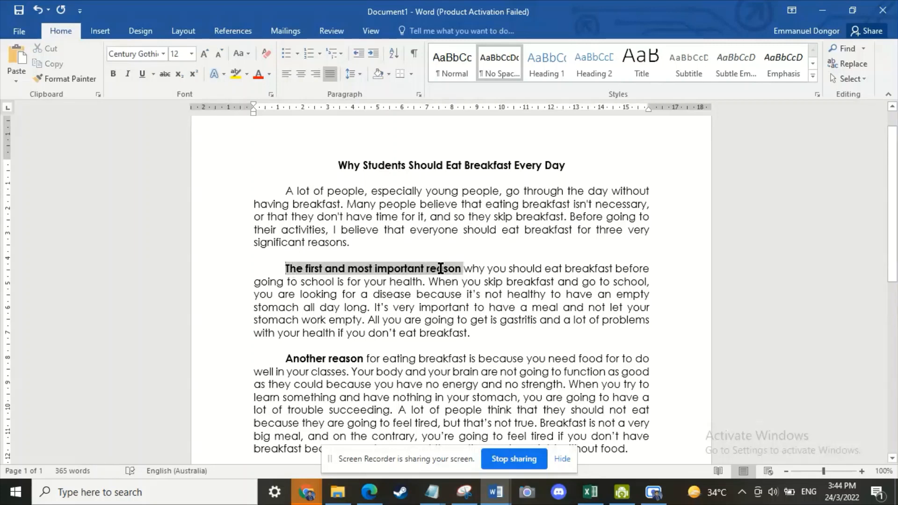
pyautogui.click(449, 307)
# Step: Add a dash and a person's surname at the end of the introductory paragraph, after "significant reasons."
pyautogui.scroll(-5, 448, 304)
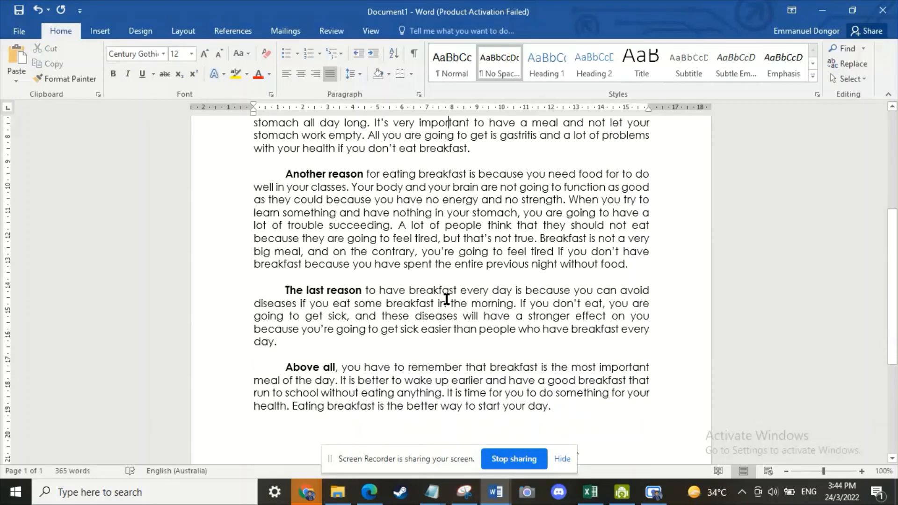
pyautogui.scroll(-1, 447, 300)
pyautogui.scroll(-6, 419, 300)
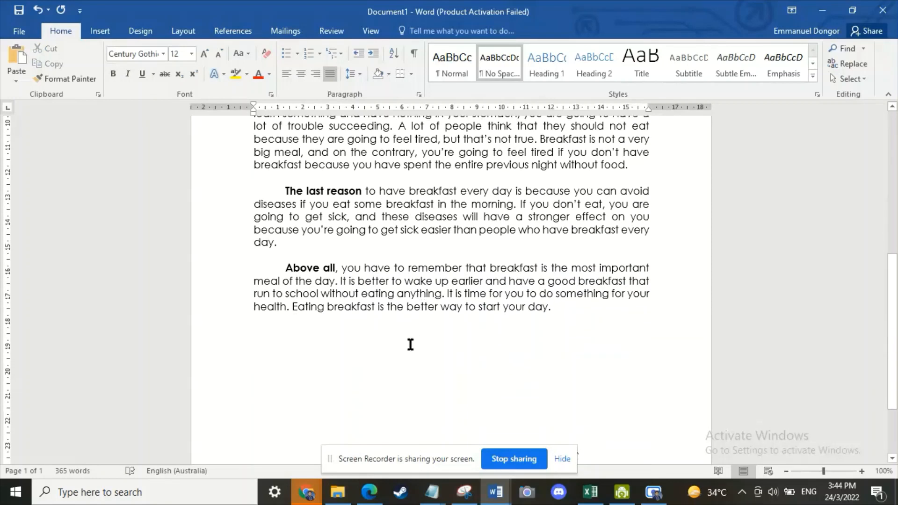
pyautogui.scroll(6, 412, 349)
pyautogui.scroll(7, 410, 349)
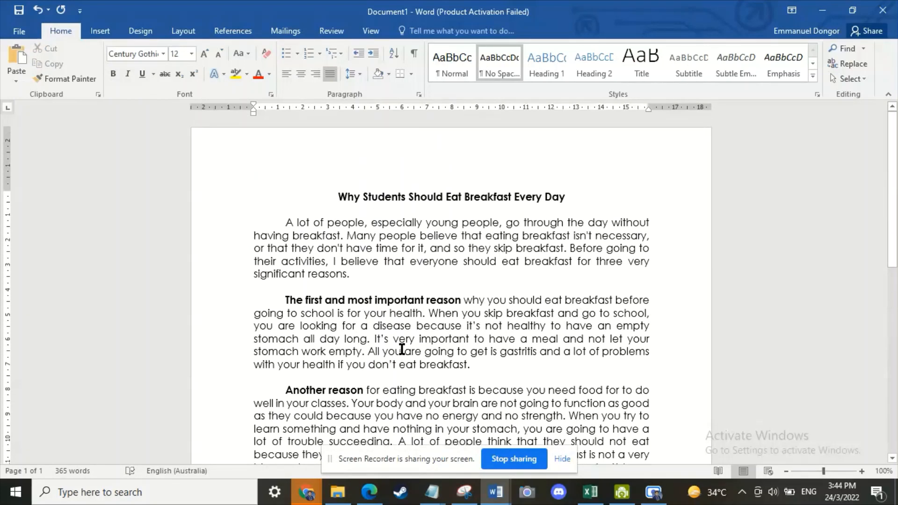
pyautogui.click(419, 274)
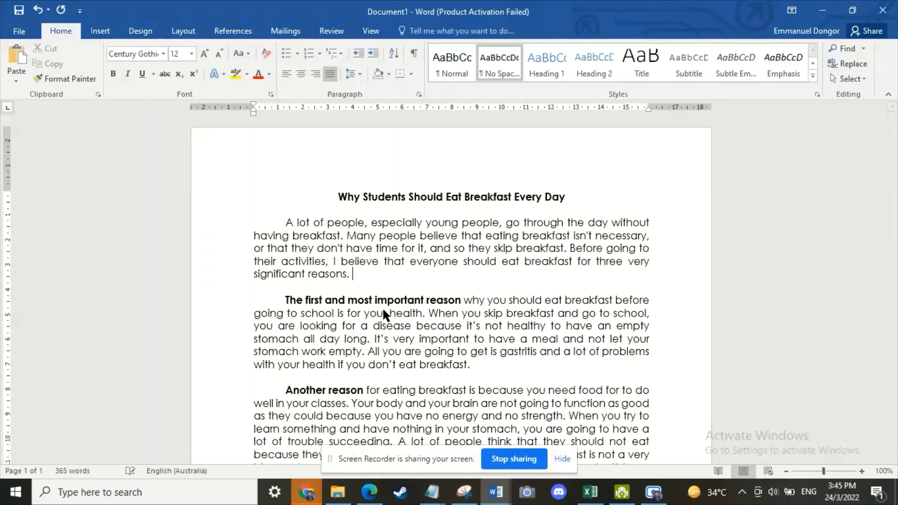
pyautogui.write('- Dela Cruz')
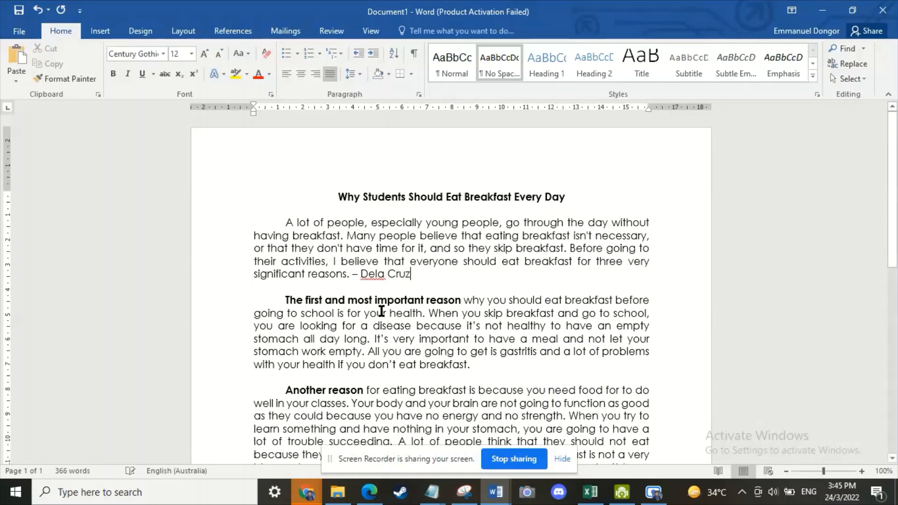
# Step: Add a dash and another person's surname at the end of "The first and most important reason" paragraph
pyautogui.click(495, 372)
pyautogui.click(498, 364)
pyautogui.write('-')
pyautogui.write(' Del P')
pyautogui.write('ilar')
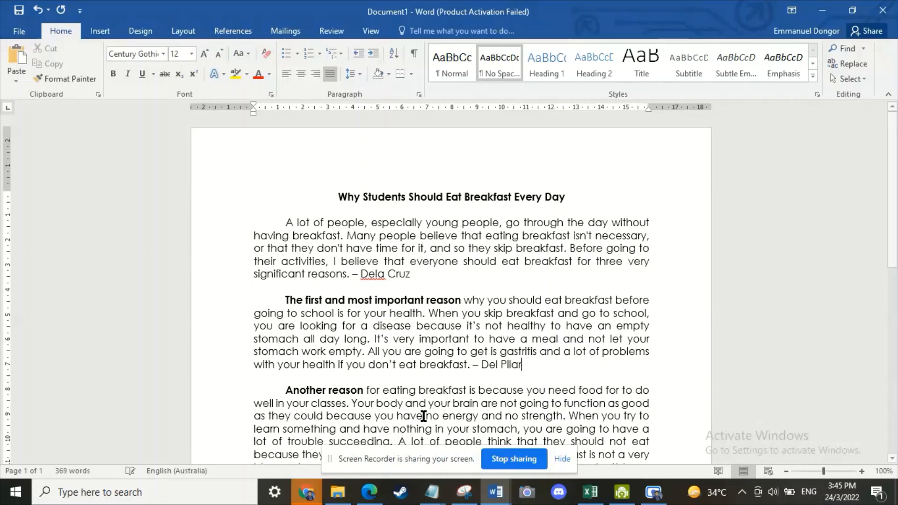
# Step: Add a dash and a third person's surname at the end of the "Another reason" paragraph, after "without food."
pyautogui.scroll(-3, 429, 416)
pyautogui.click(649, 389)
pyautogui.write('- R')
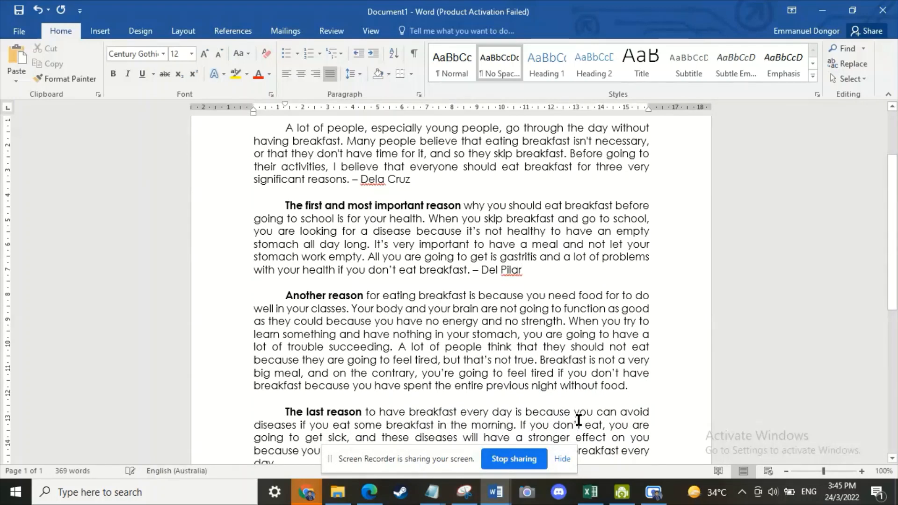
pyautogui.write('izal')
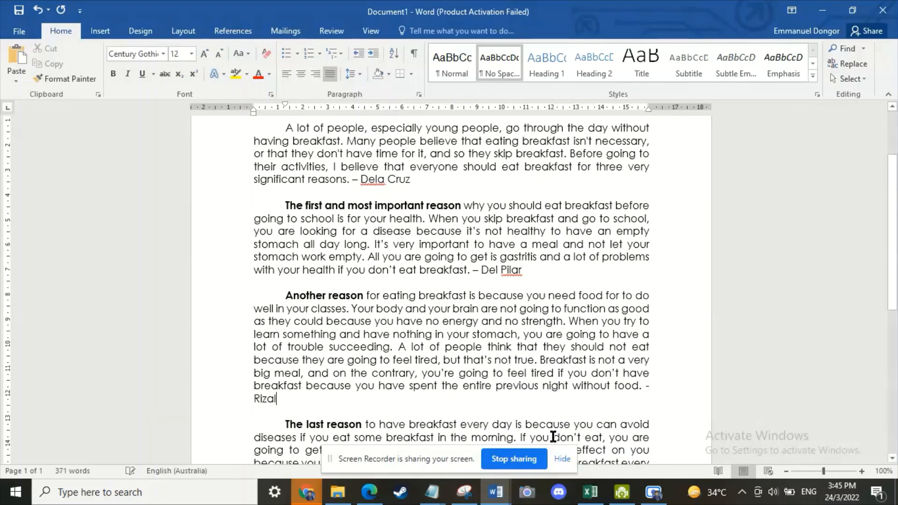
# Step: Delete the dashes and surnames added at the ends of the first three paragraphs
pyautogui.moveTo(383, 403); pyautogui.dragTo(644, 380)
pyautogui.press('BackSpace')
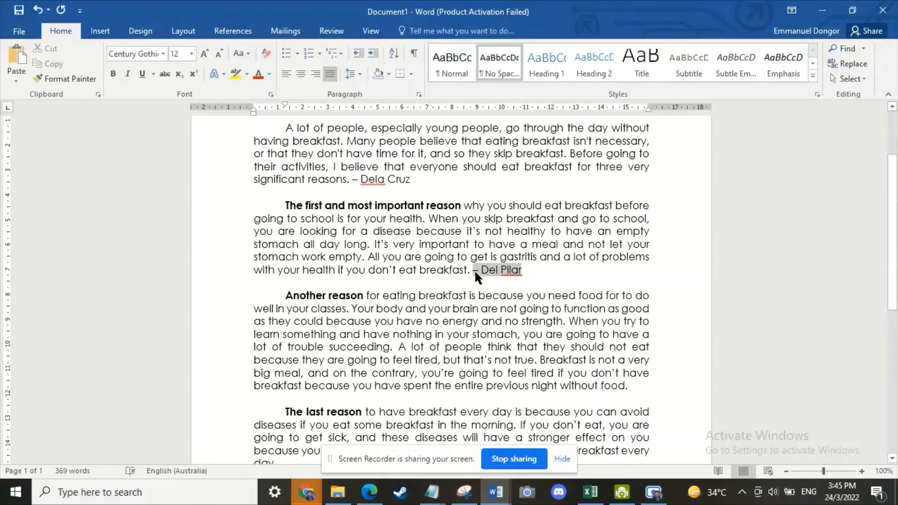
pyautogui.press('BackSpace')
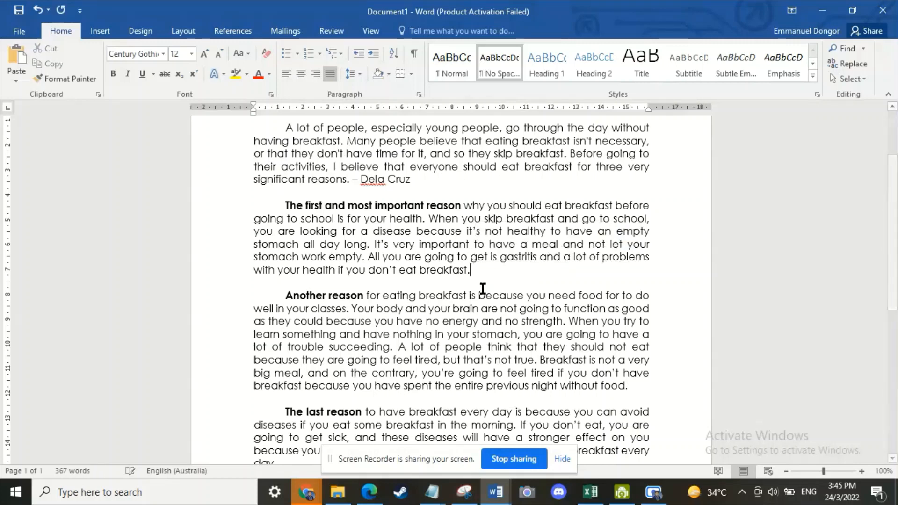
pyautogui.scroll(3, 429, 346)
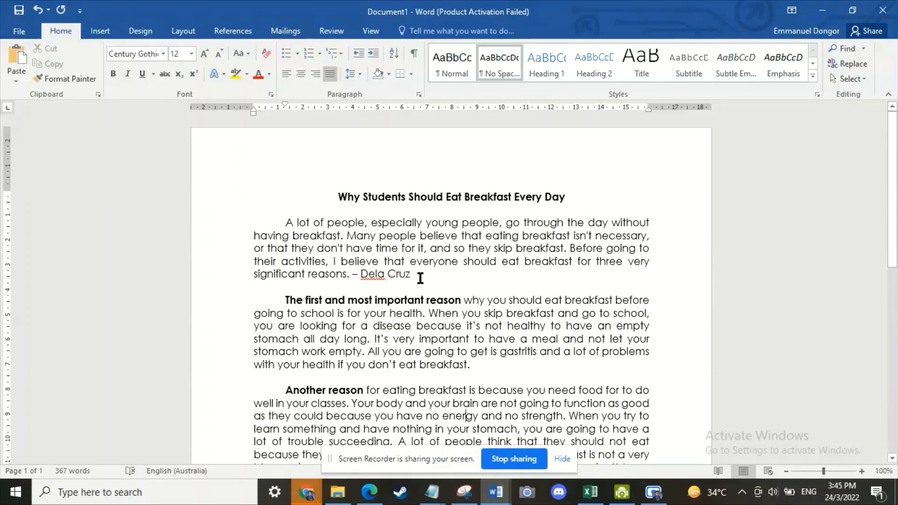
pyautogui.moveTo(420, 278); pyautogui.dragTo(355, 278)
pyautogui.press('BackSpace')
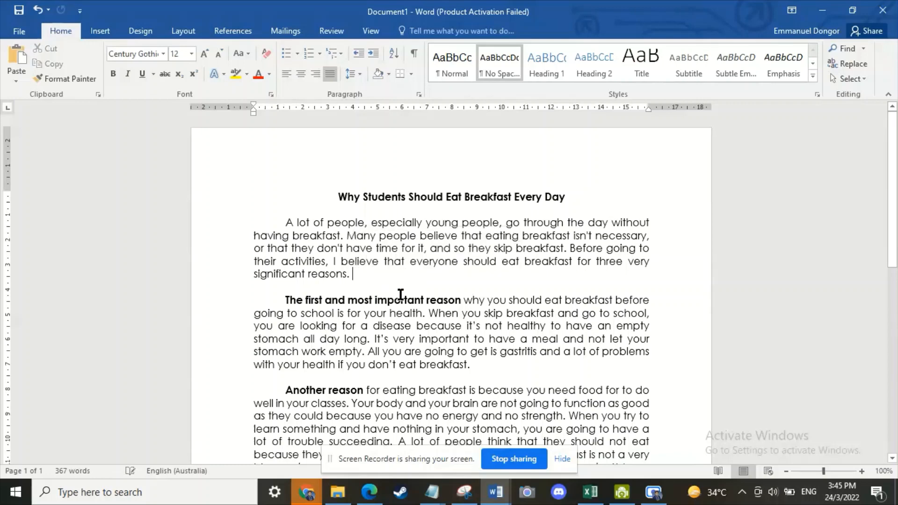
# Step: Review the formatting of the whole essay from the title to the end of the "Above all" paragraph
pyautogui.click(398, 339)
pyautogui.scroll(-5, 397, 344)
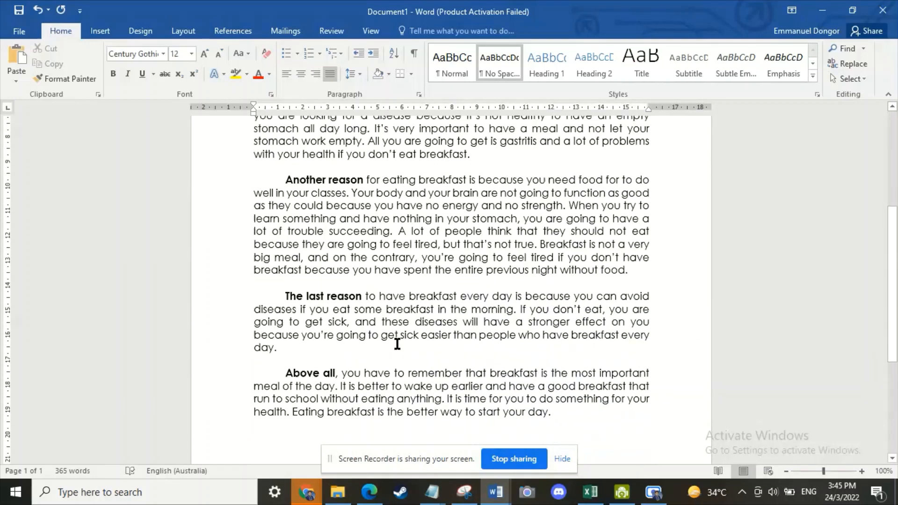
pyautogui.scroll(6, 398, 348)
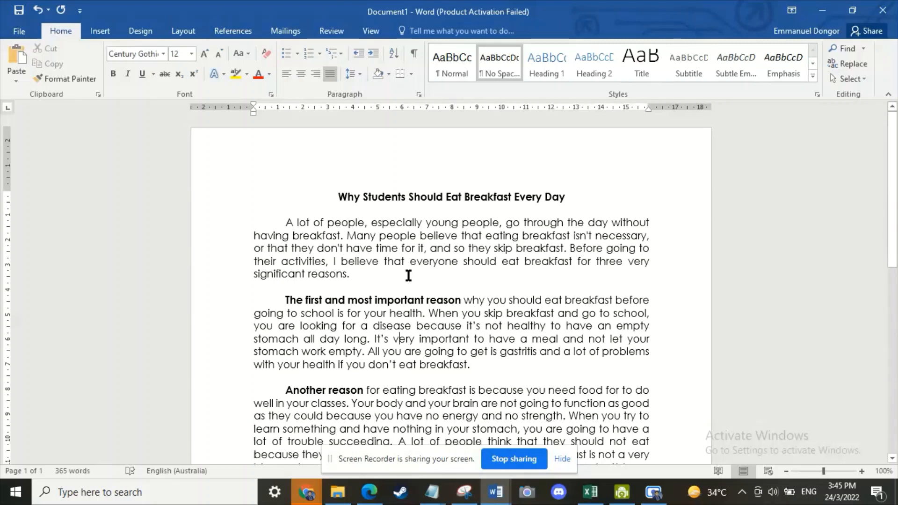
pyautogui.click(504, 361)
pyautogui.click(478, 402)
pyautogui.scroll(-5, 373, 392)
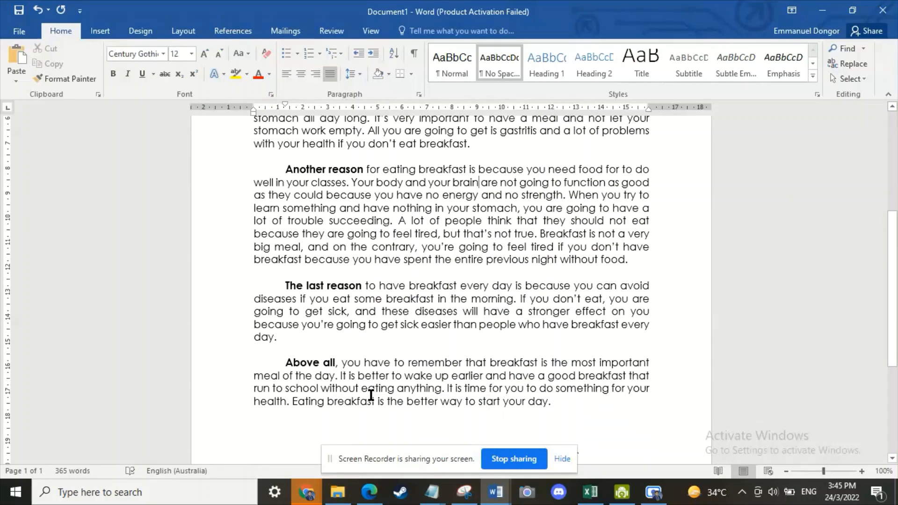
pyautogui.scroll(-2, 372, 396)
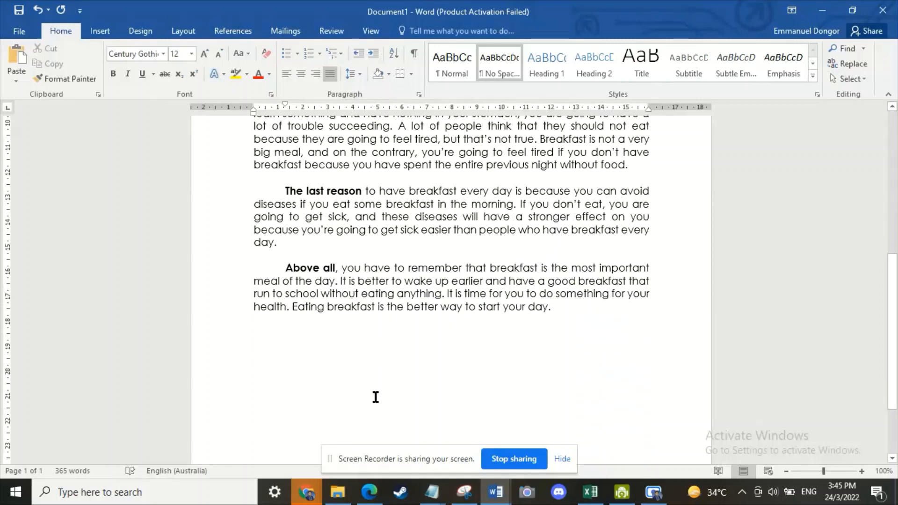
pyautogui.scroll(-2, 376, 397)
pyautogui.scroll(8, 377, 396)
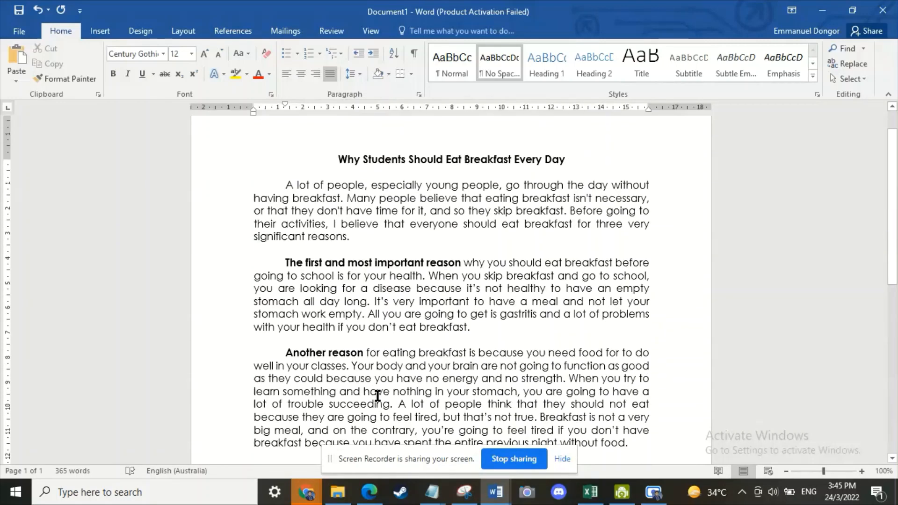
pyautogui.scroll(-3, 379, 393)
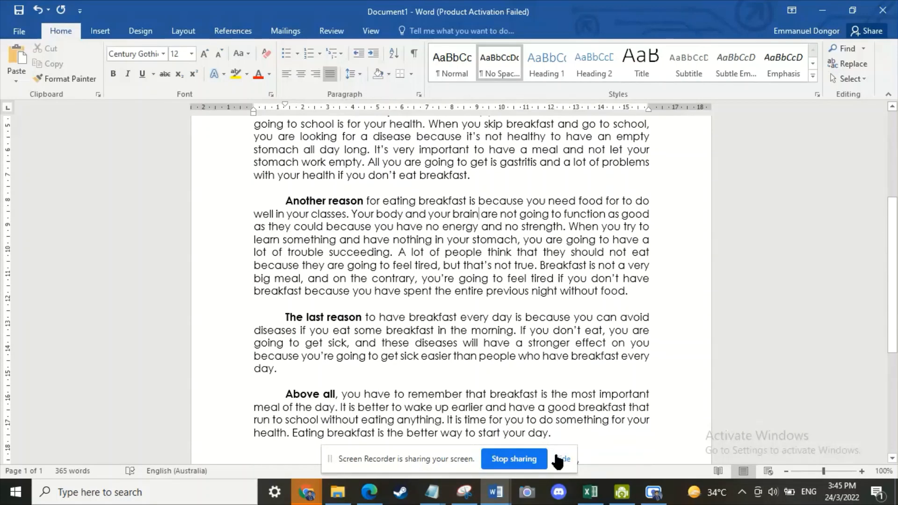
pyautogui.scroll(-4, 494, 380)
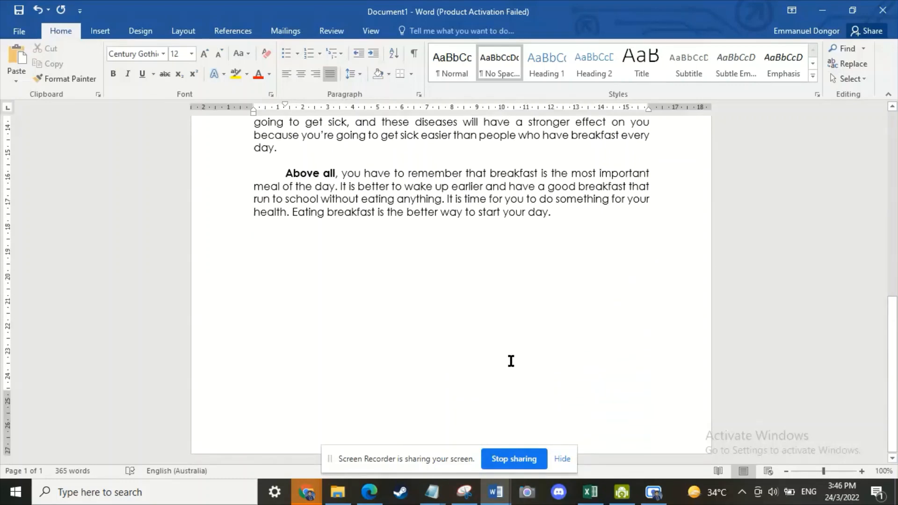
pyautogui.scroll(10, 510, 361)
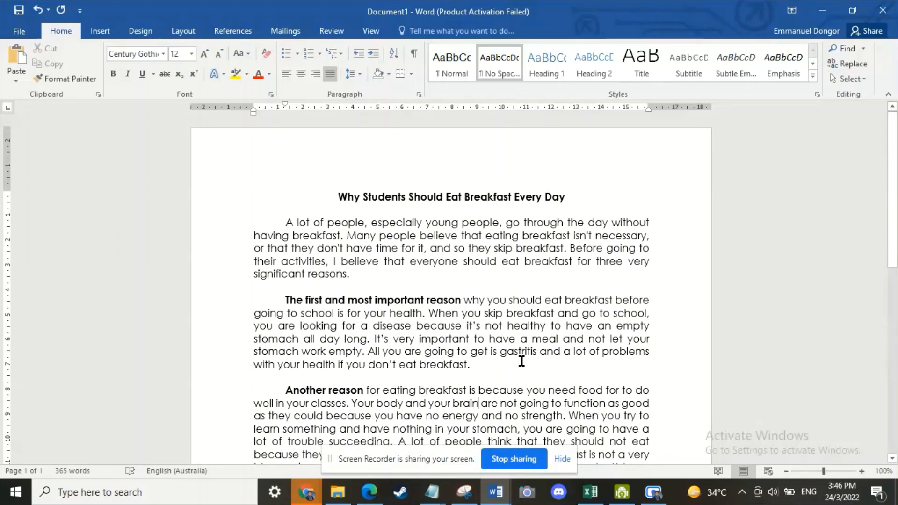